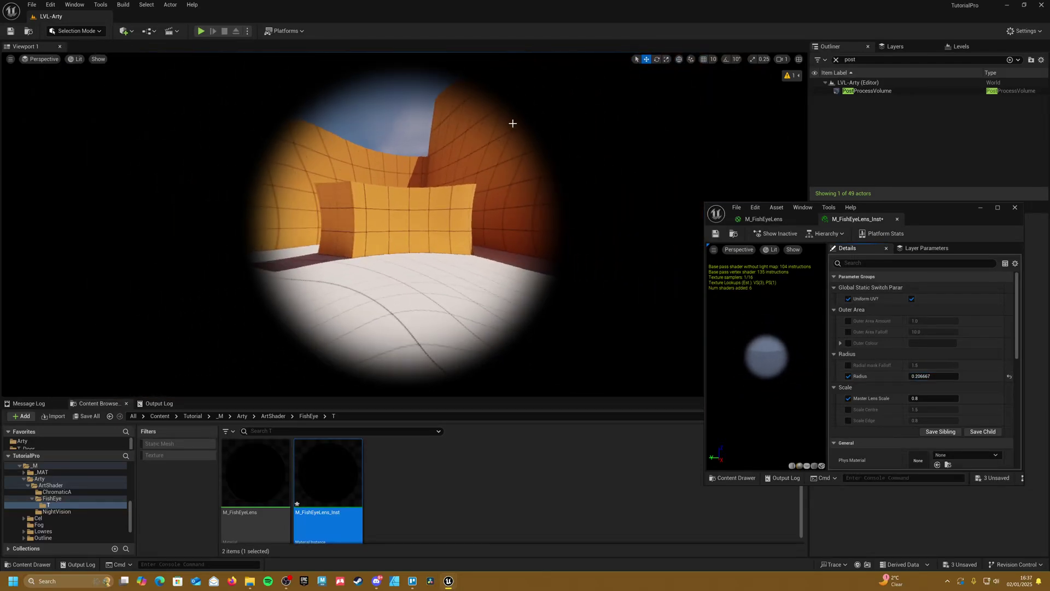
Step: Tick the Scale Centre override and drag its value to 1.5
click(848, 409)
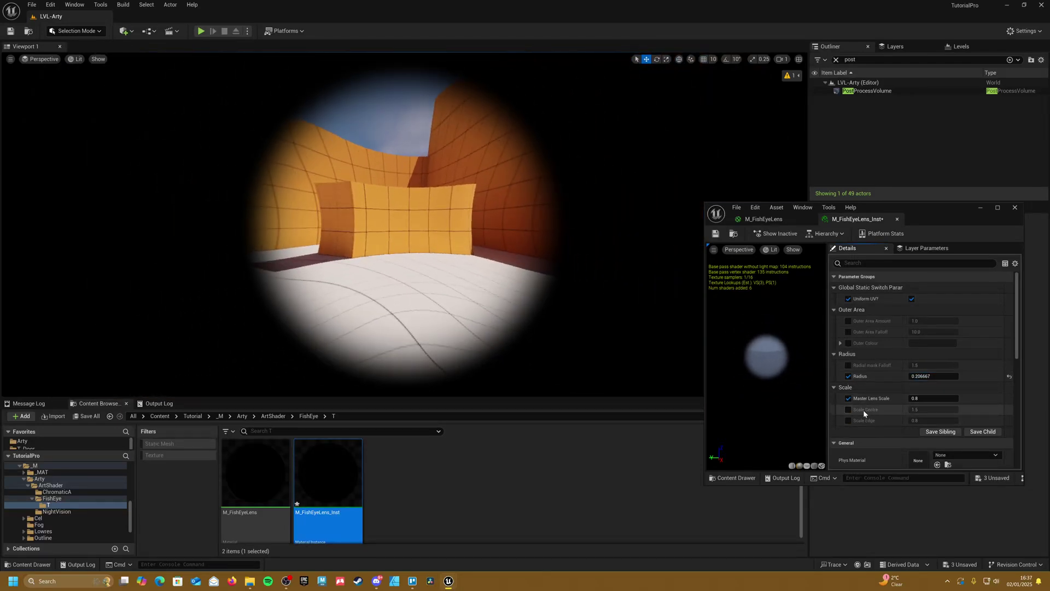
mouse_move(933, 409)
mouse_down()
mouse_move(923, 409)
mouse_move(963, 409)
mouse_move(918, 409)
mouse_up()
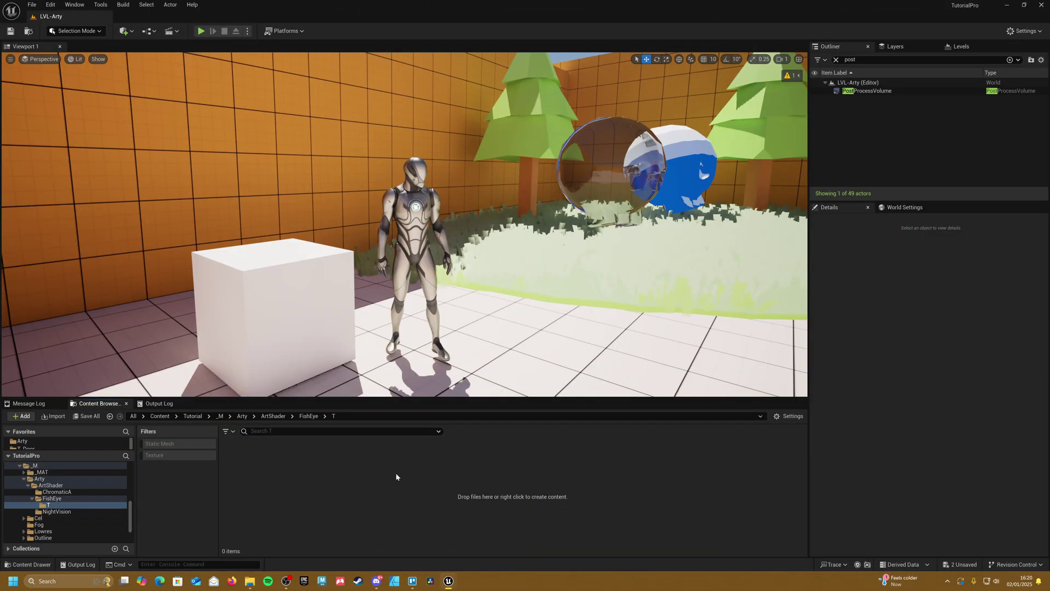
Step: Create a new material in the T folder named M_FishEyeLens
right_click(397, 477)
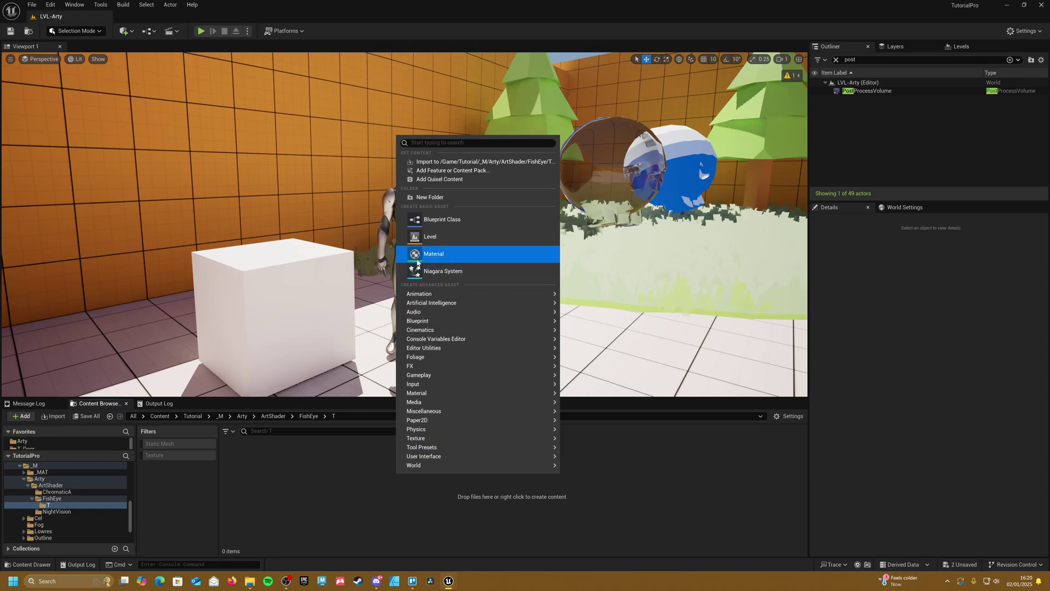
click(465, 256)
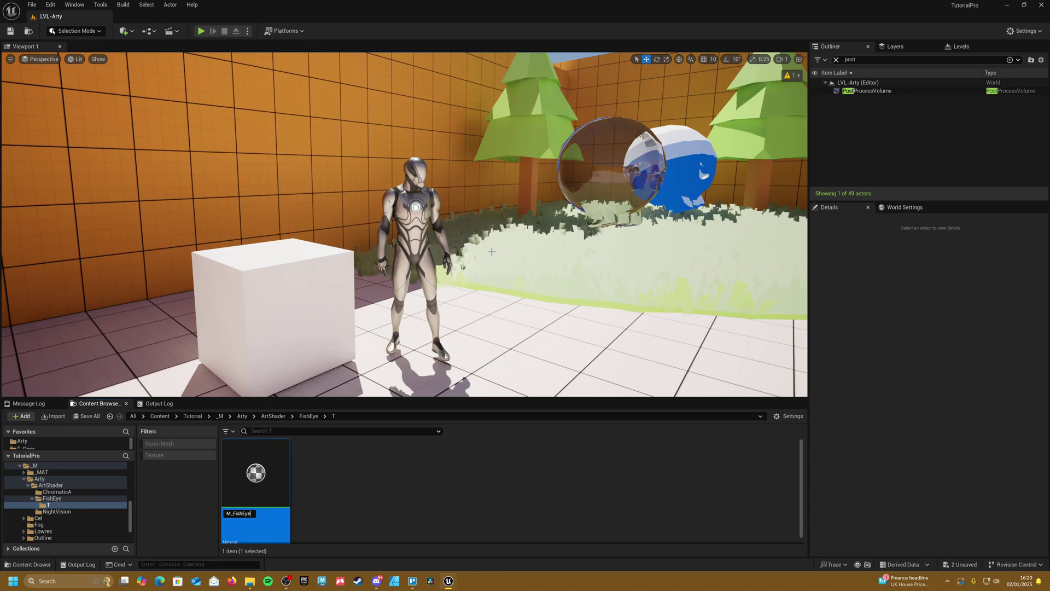
key(Return)
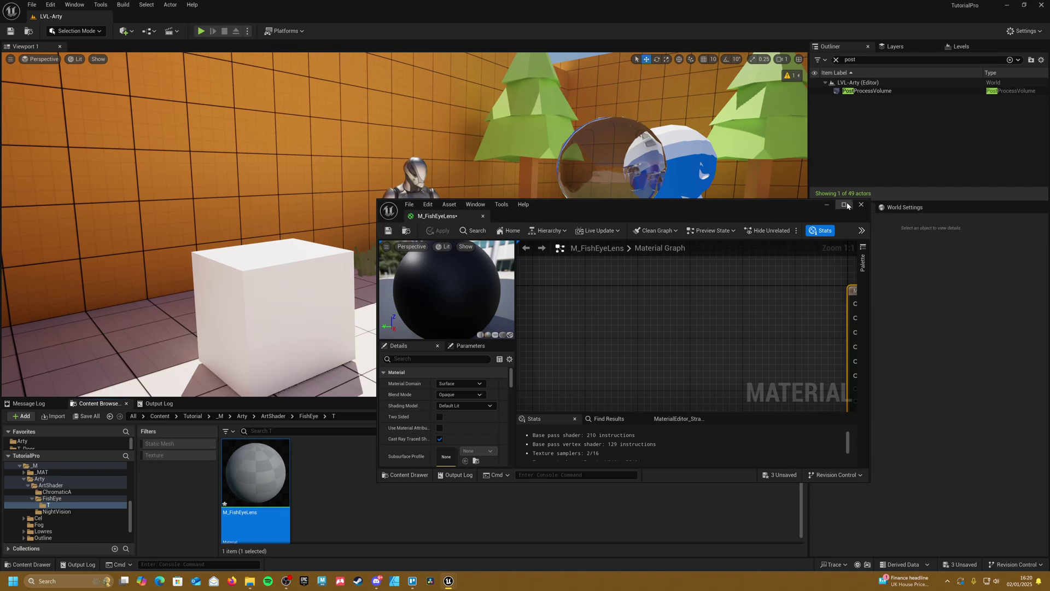
Step: Maximize the Material Editor and set Material Domain to Post Process
click(844, 205)
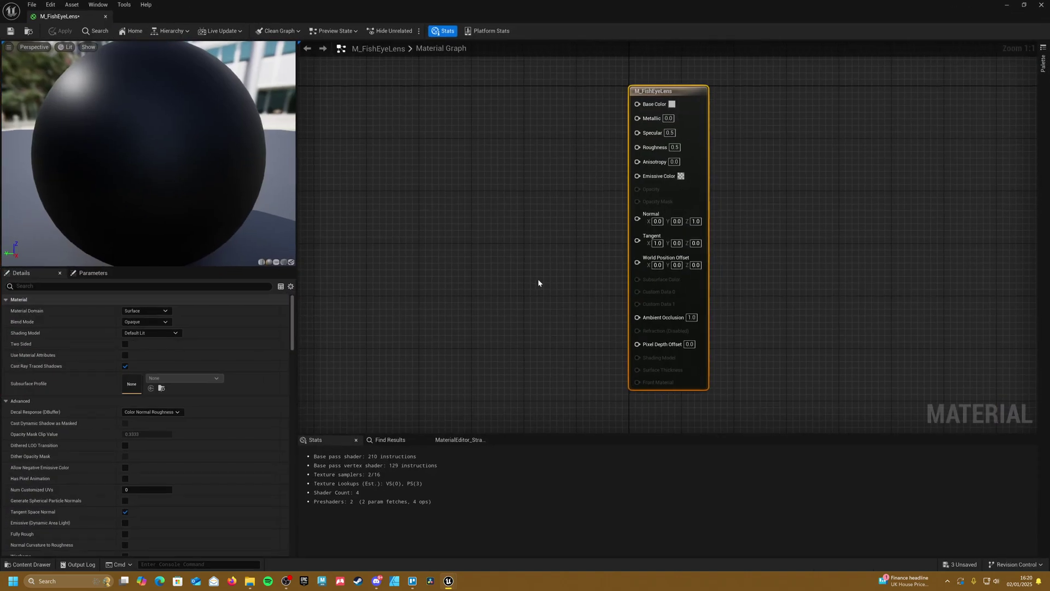
click(169, 311)
click(140, 353)
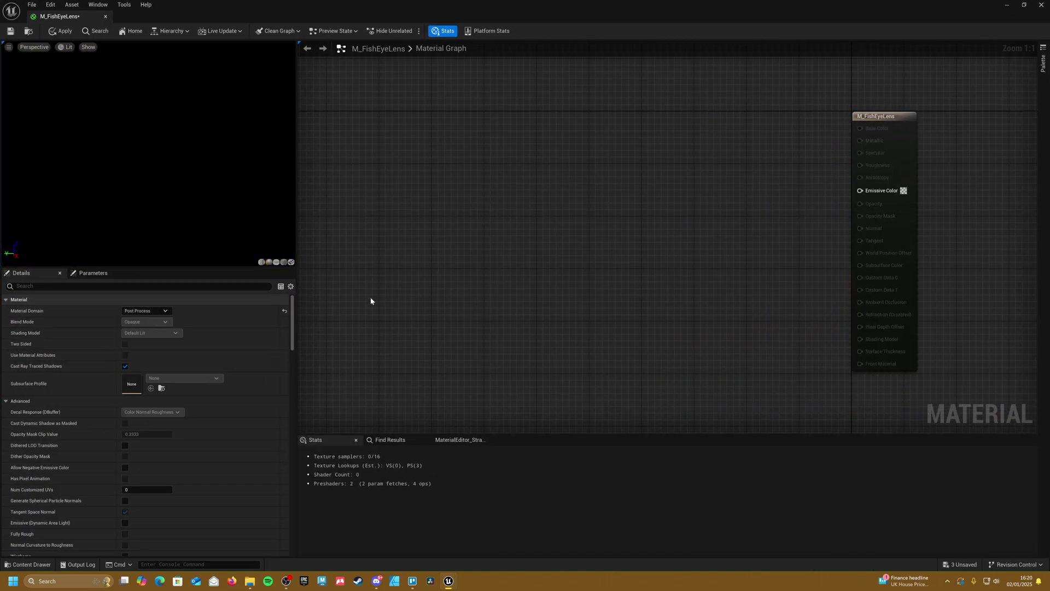
scroll(618, 262, down, 1)
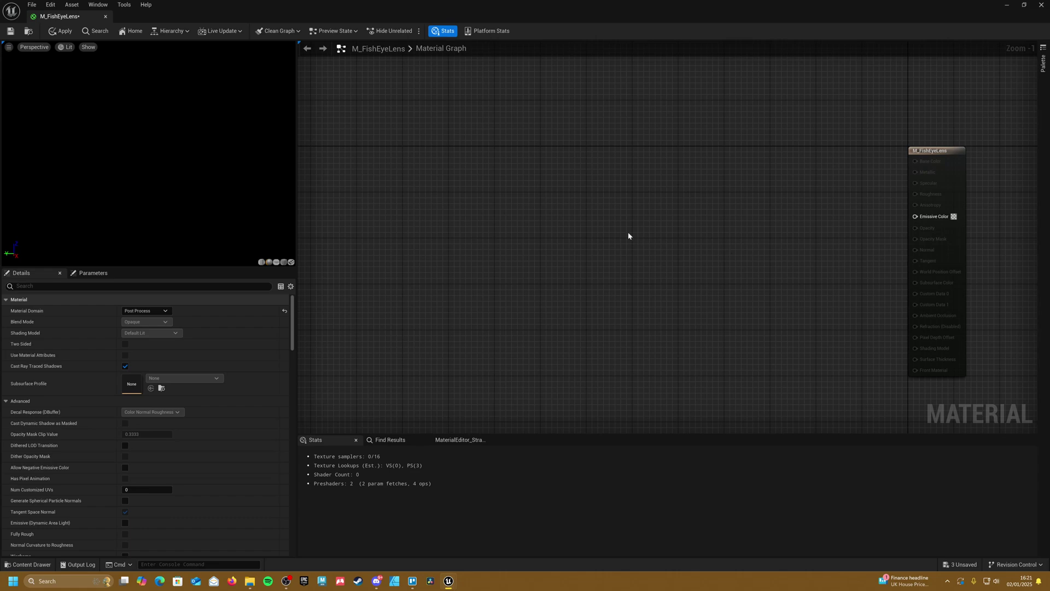
Step: Add a SceneTexture node with Scene Texture Id set to PostProcessInput0
right_click(584, 235)
text(scene)
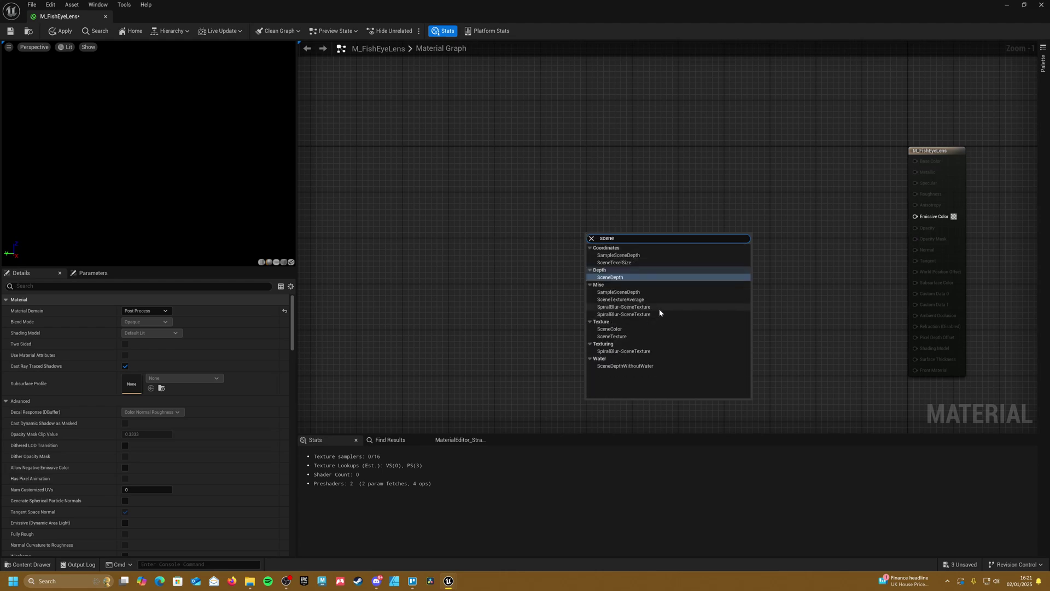
click(629, 336)
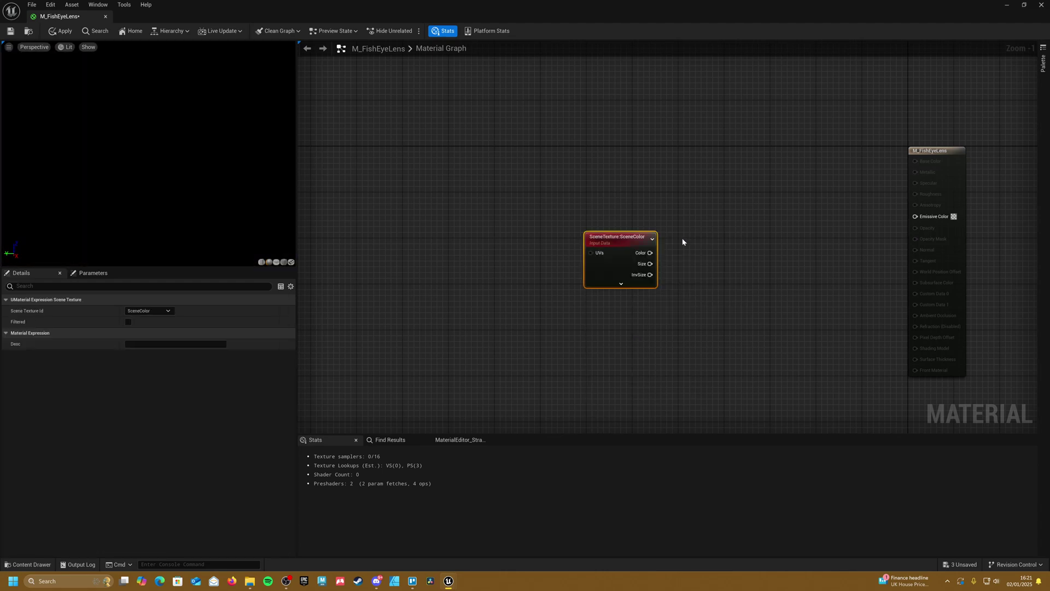
click(147, 311)
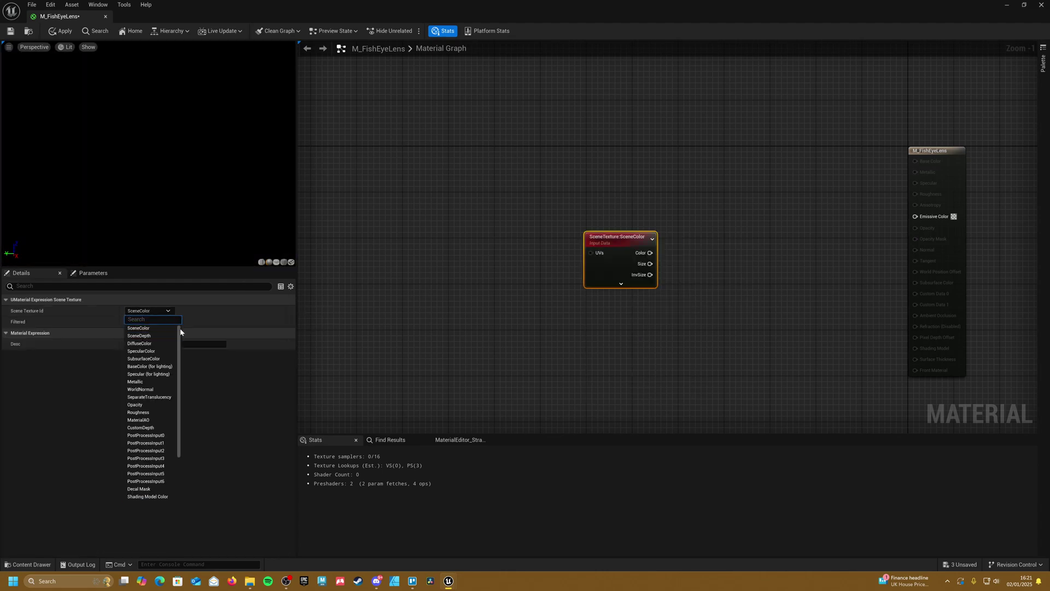
click(164, 436)
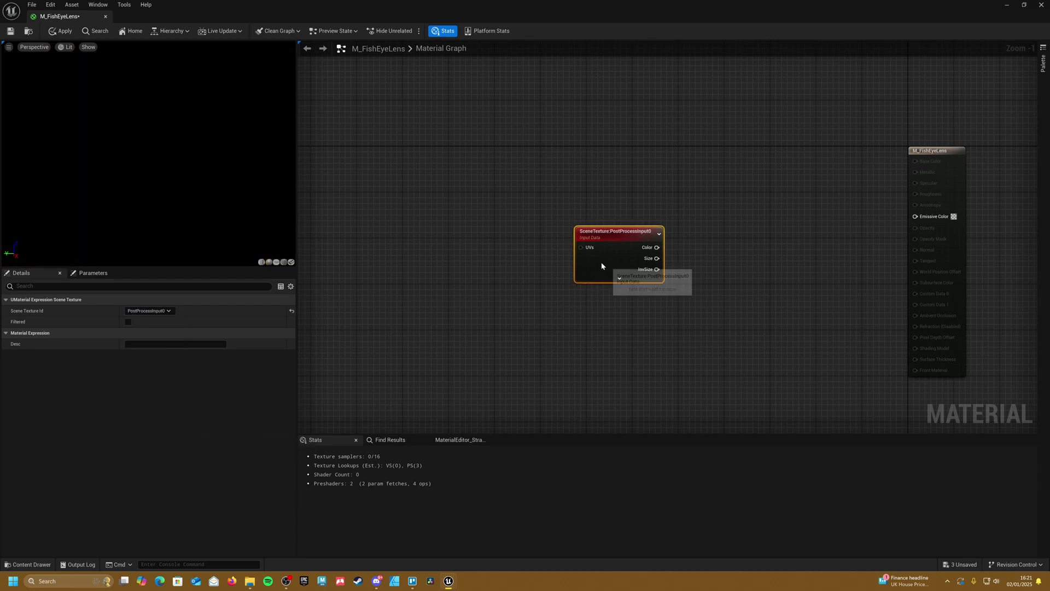
Step: Wire the SceneTexture's Color output into Emissive Color
drag(602, 266, 534, 248)
drag(599, 236, 897, 218)
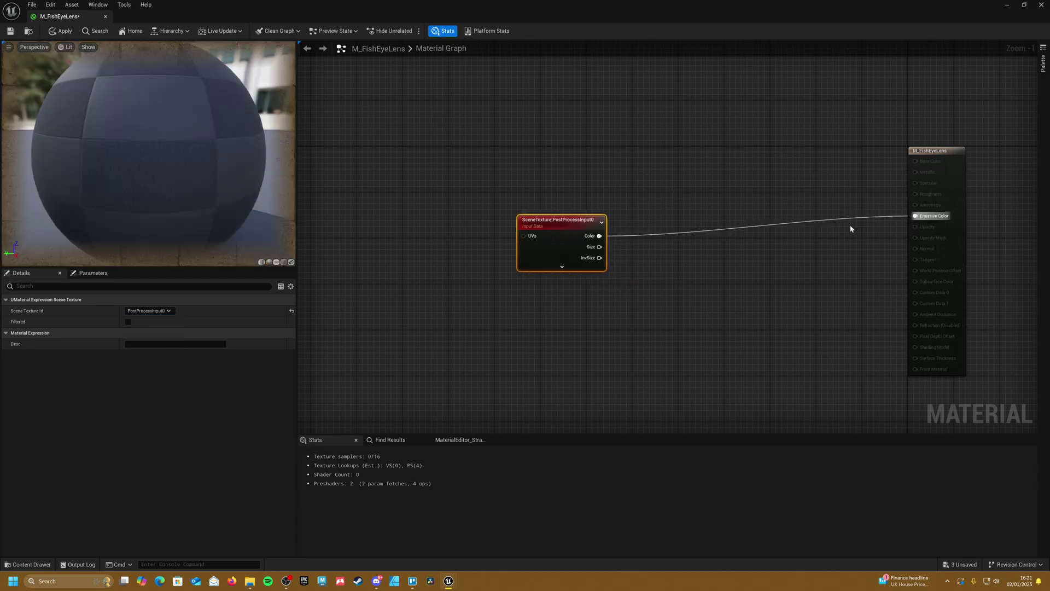
drag(569, 241, 566, 218)
scroll(162, 150, down, 5)
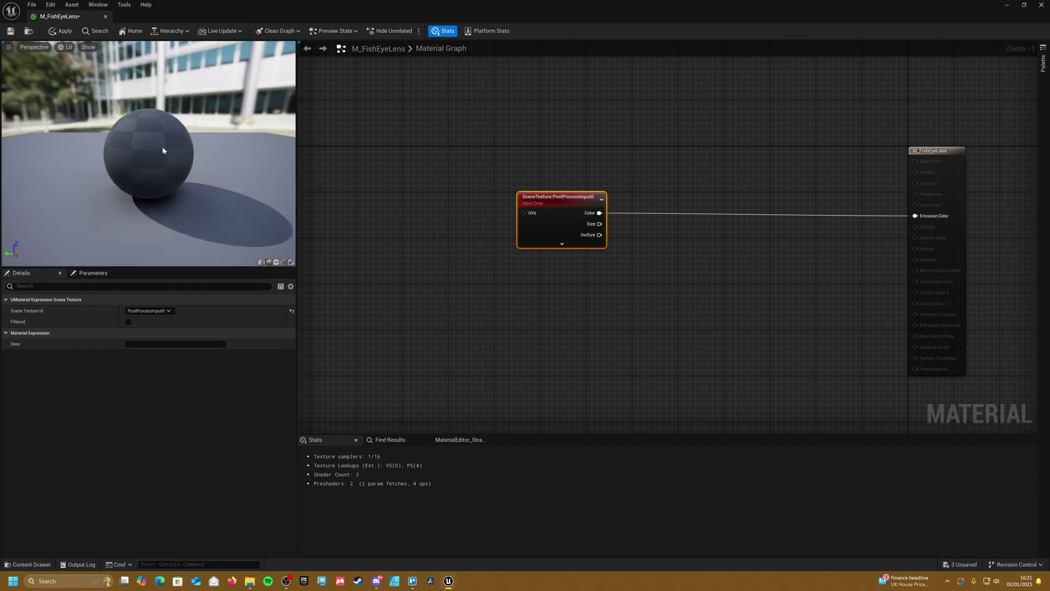
Step: Re-maximize the editor and pan the graph to expose the SceneTexture's UVs input
double_click(284, 14)
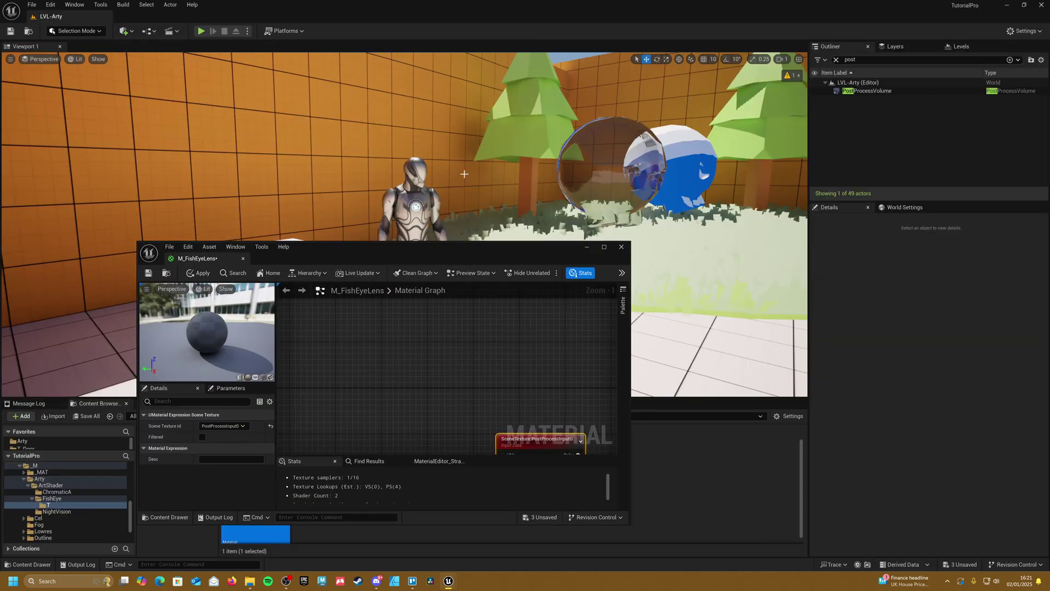
click(607, 247)
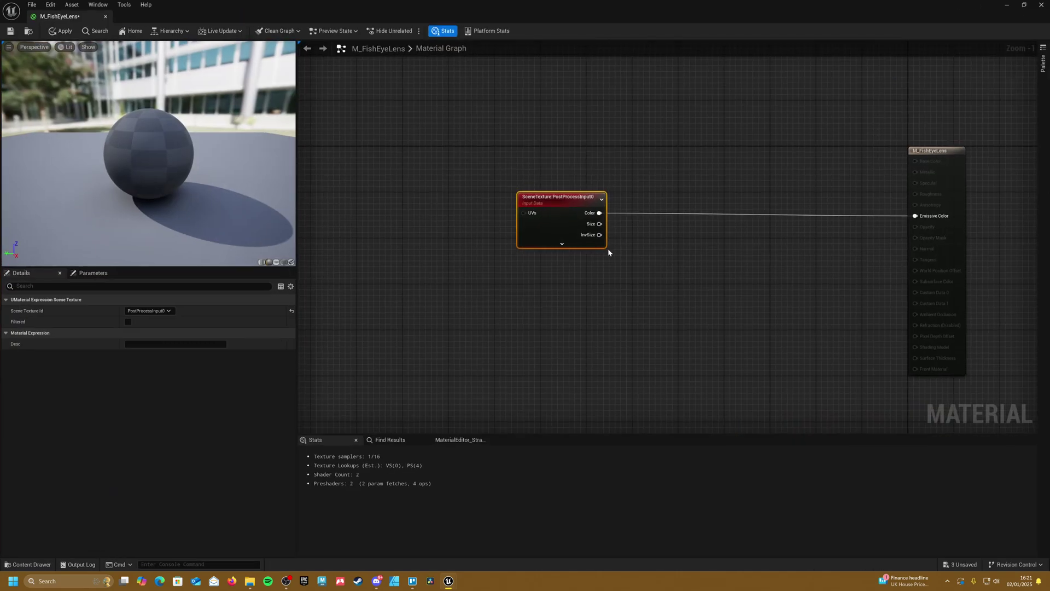
click(662, 262)
right_drag(483, 166, 556, 231)
drag(788, 232, 684, 257)
click(732, 252)
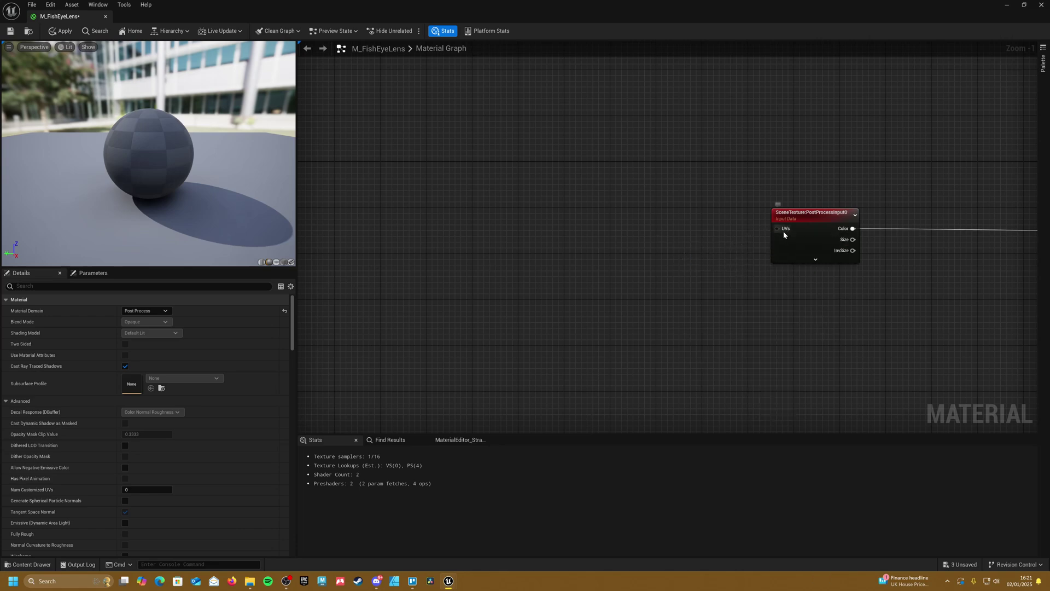
Step: Add a ScreenPosition node and connect its ViewportUV to the SceneTexture UVs
drag(783, 234, 653, 210)
click(609, 197)
right_click(539, 223)
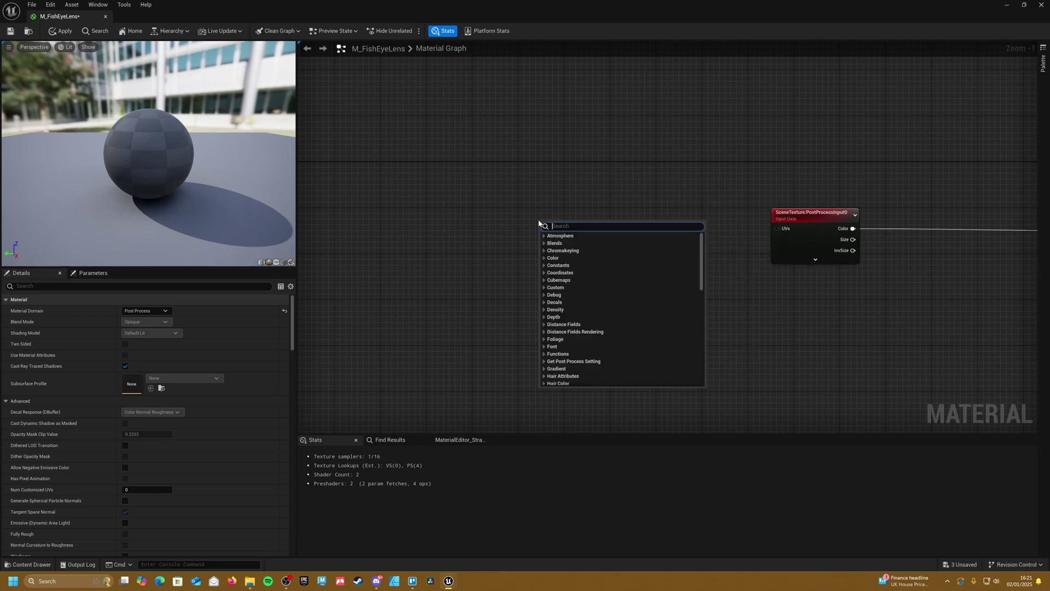
text(screen)
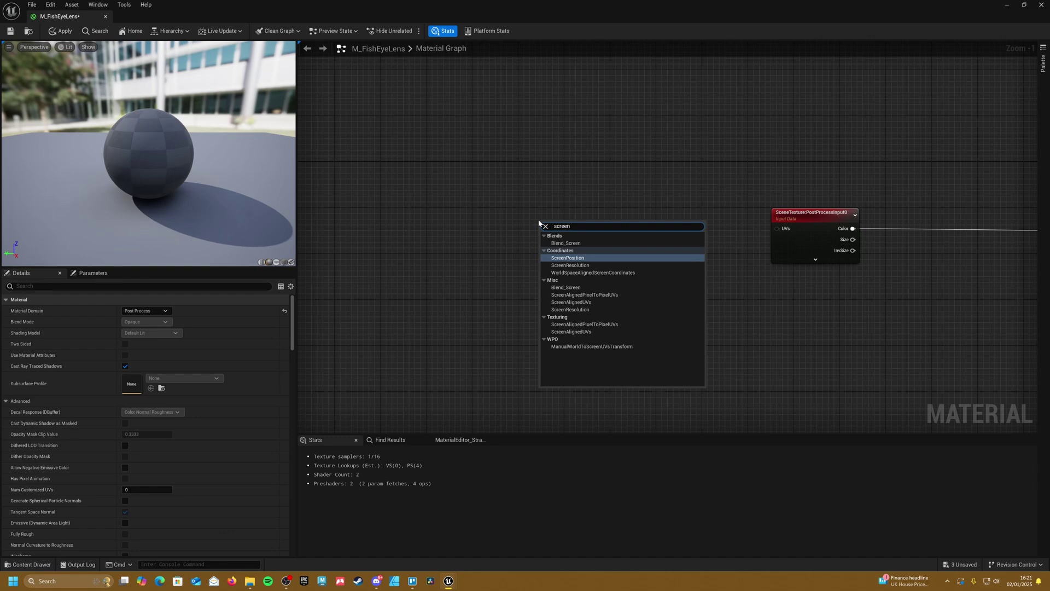
text(pos)
click(603, 240)
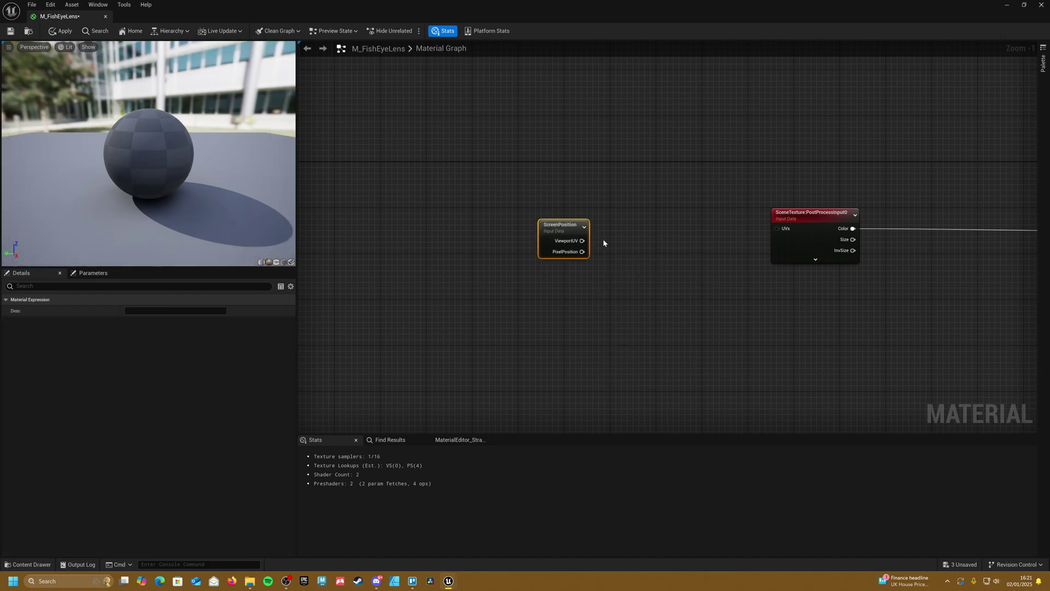
drag(566, 225, 777, 229)
drag(487, 235, 395, 223)
Step: Move the ScreenPosition node left and widen the graph area
drag(439, 176, 611, 280)
mouse_move(718, 330)
mouse_down()
mouse_move(740, 324)
mouse_move(733, 329)
mouse_up()
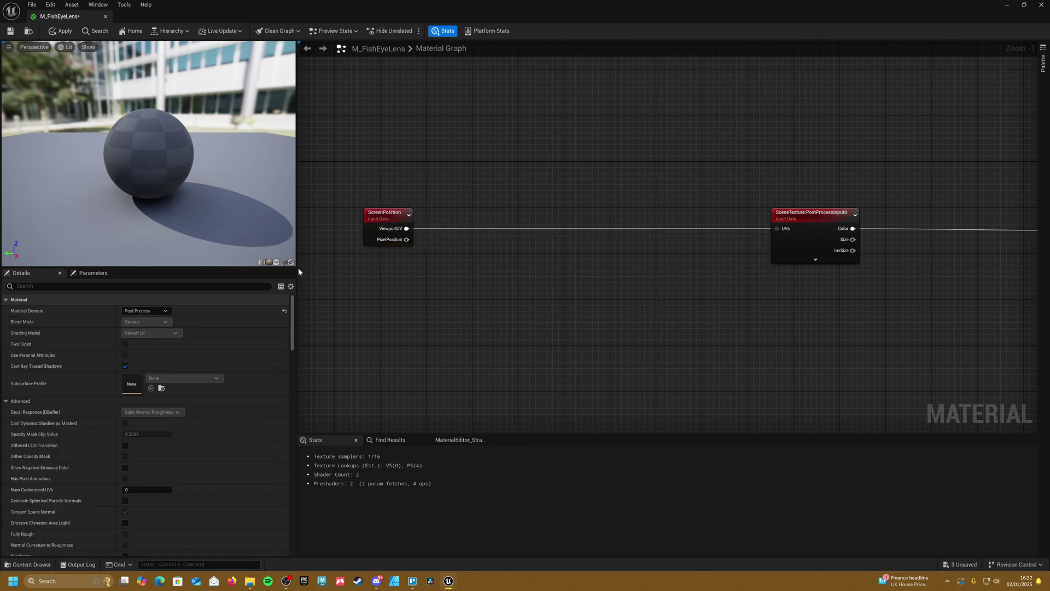
drag(298, 271, 208, 270)
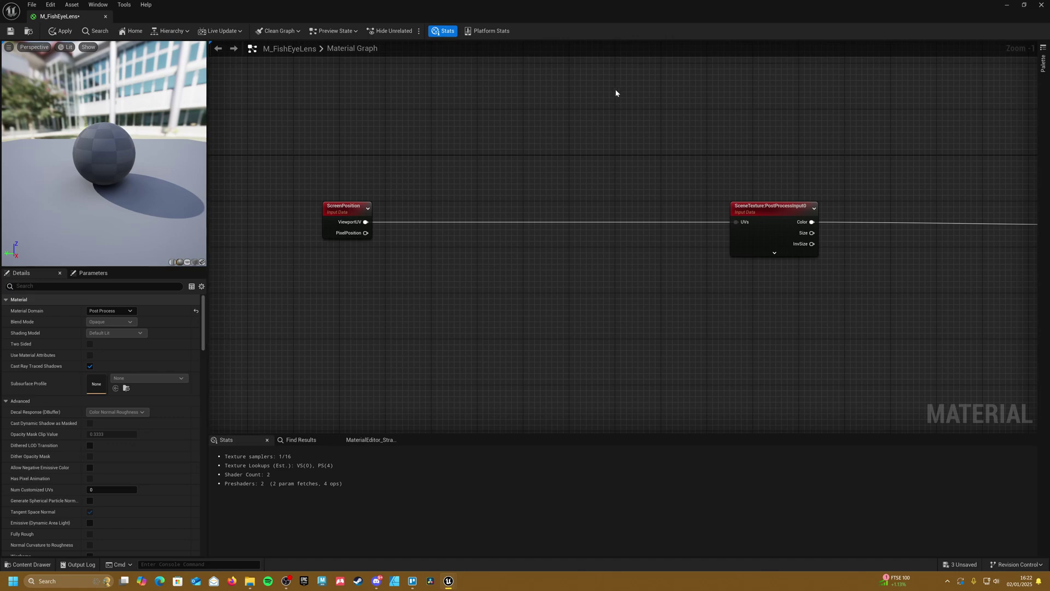
right_drag(618, 91, 548, 247)
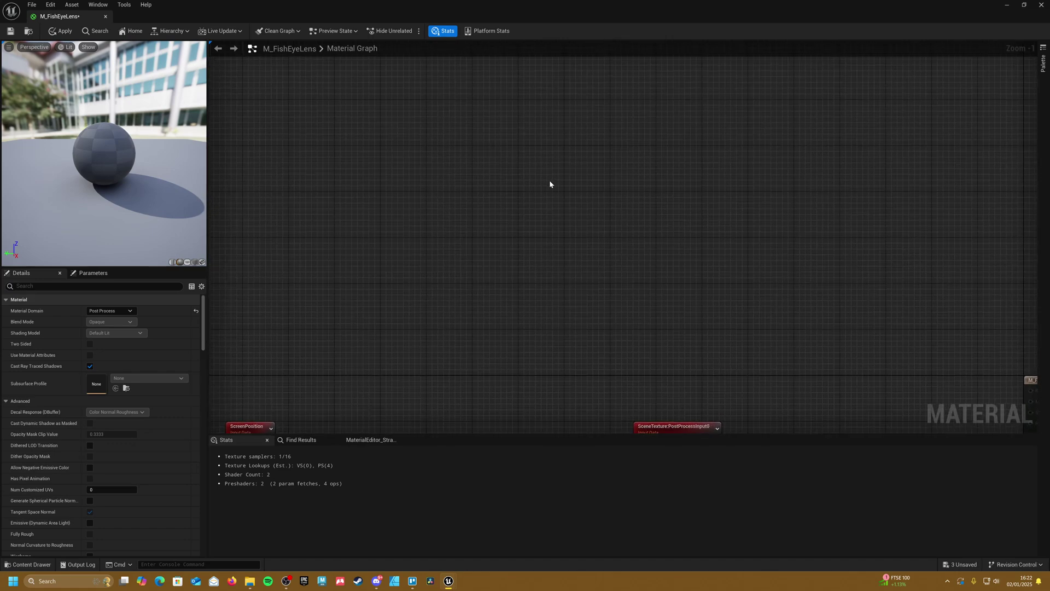
Step: Add a RadialGradientExponential node and place it up and left
right_click(416, 186)
text(radial)
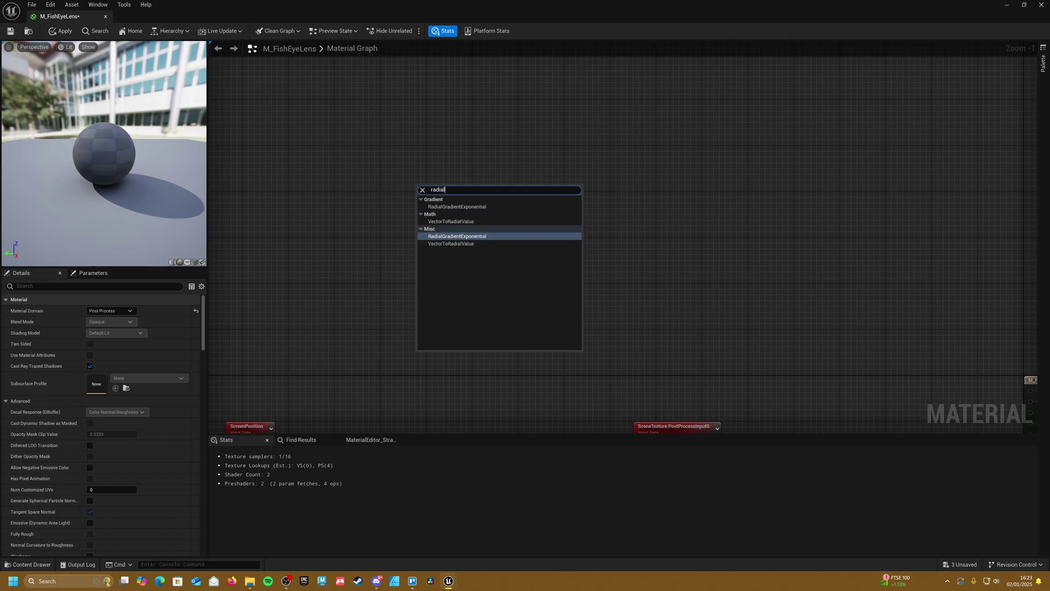
click(499, 206)
drag(474, 152, 460, 256)
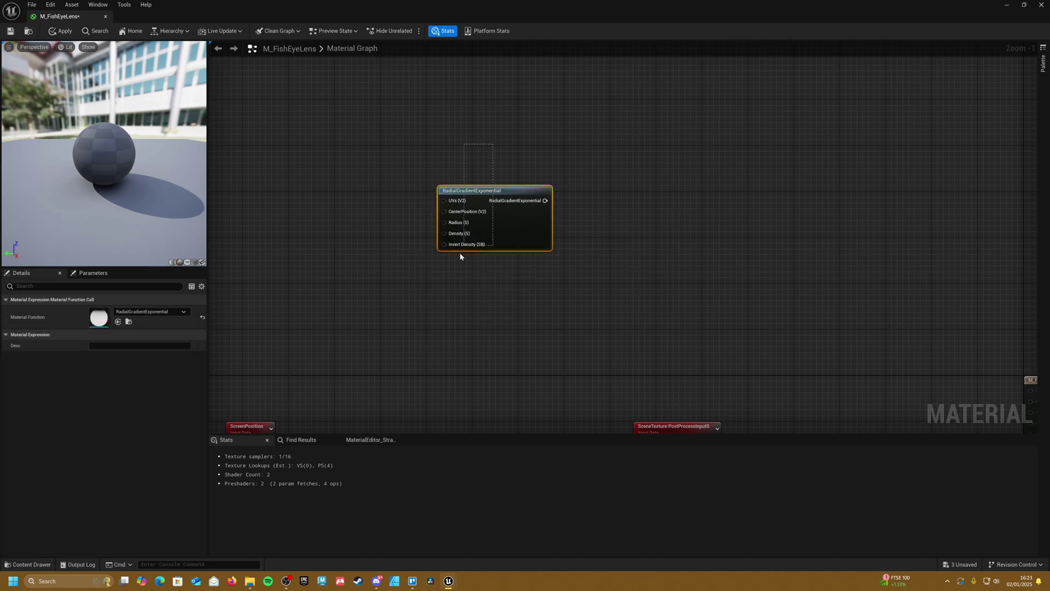
drag(531, 222, 481, 180)
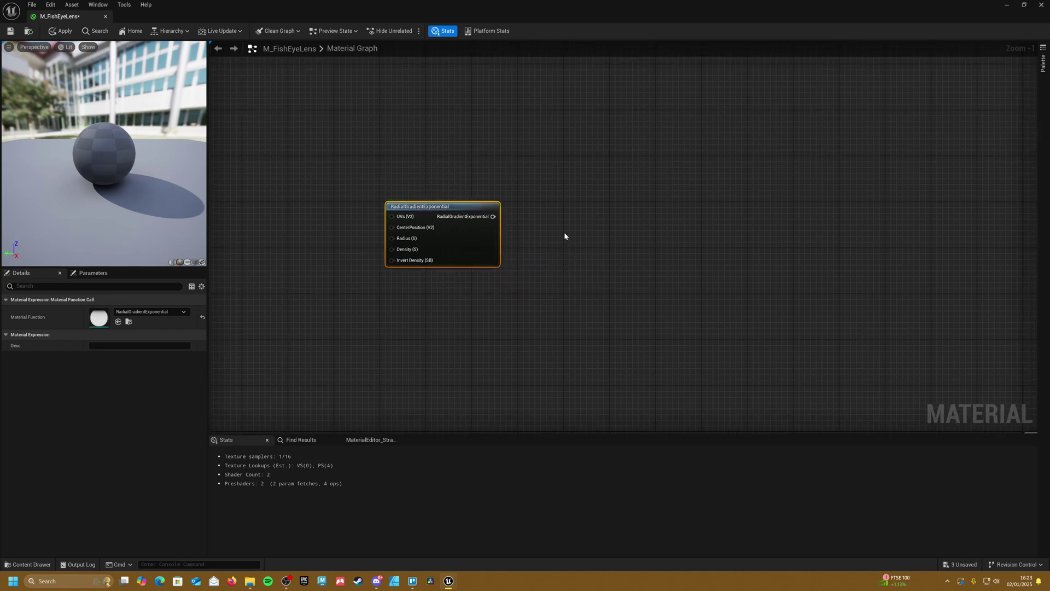
Step: Route the gradient through a 'Radial Mask' named reroute into Emissive Color
drag(494, 217, 636, 218)
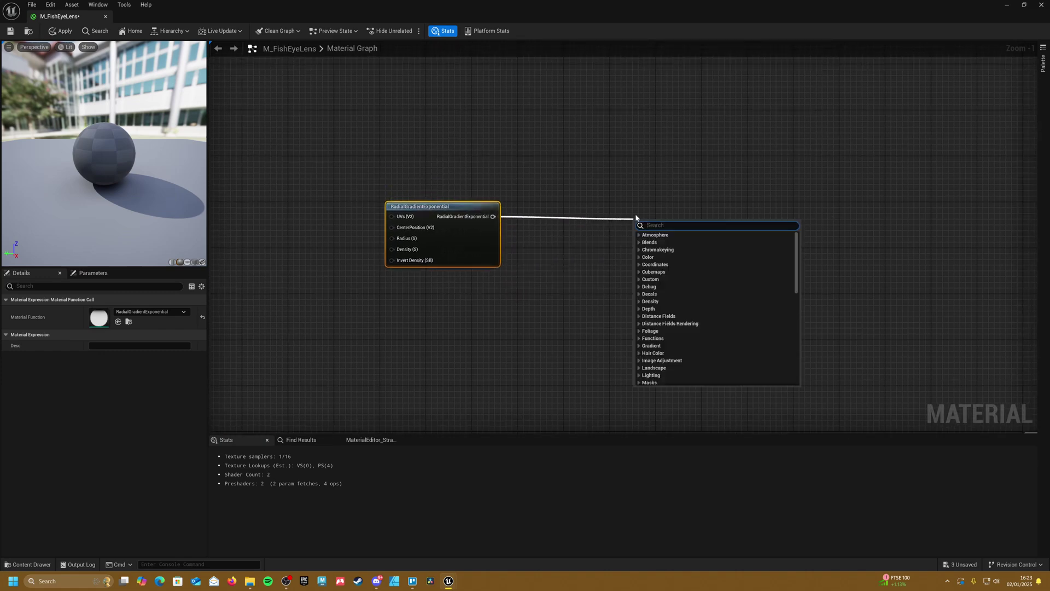
text(named)
click(690, 242)
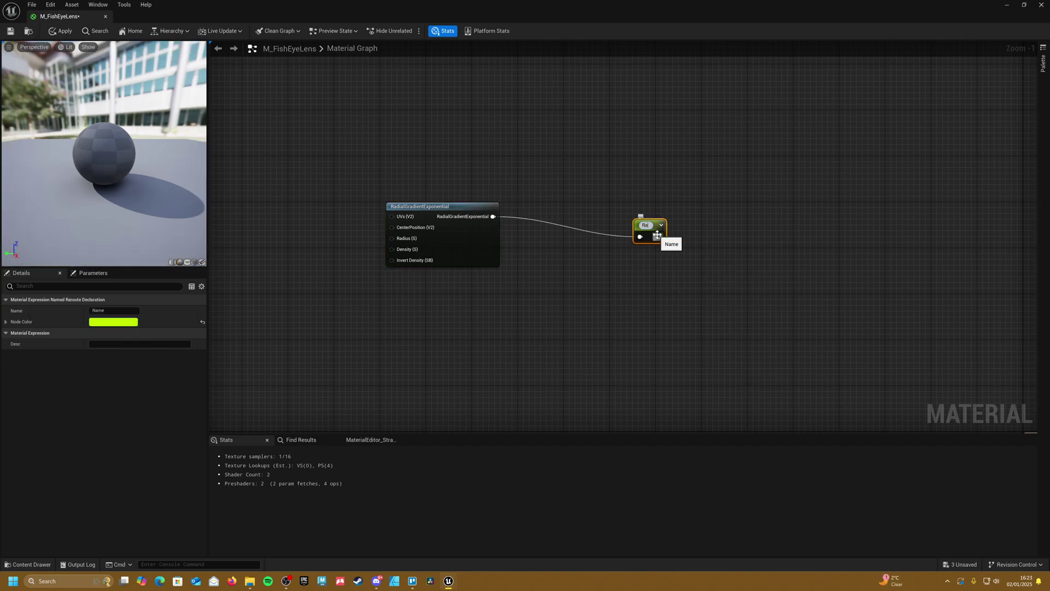
drag(657, 234, 611, 217)
right_drag(698, 290, 505, 178)
drag(848, 392, 735, 344)
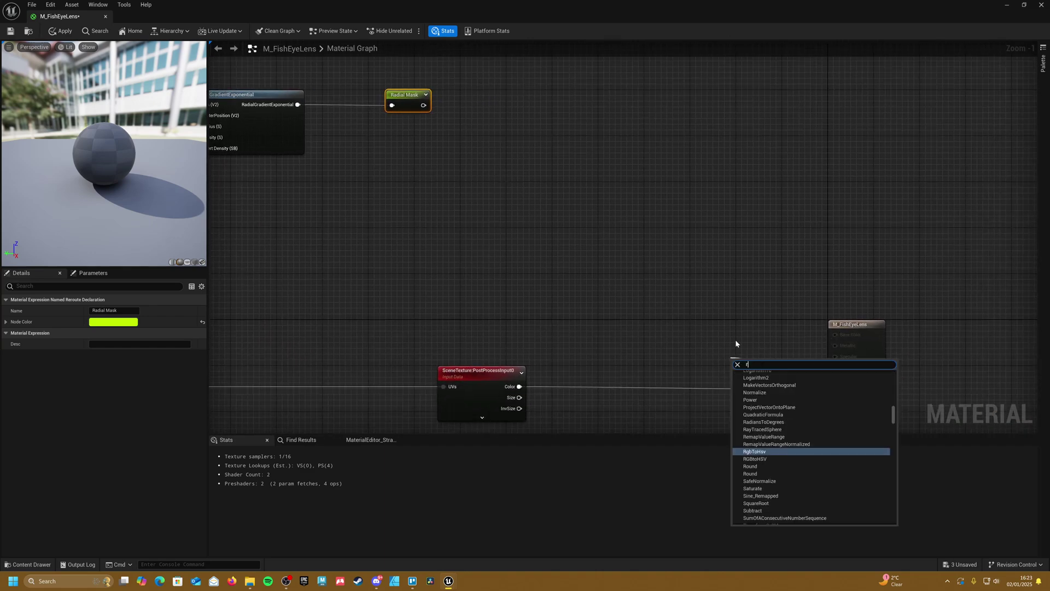
text(radial)
click(757, 381)
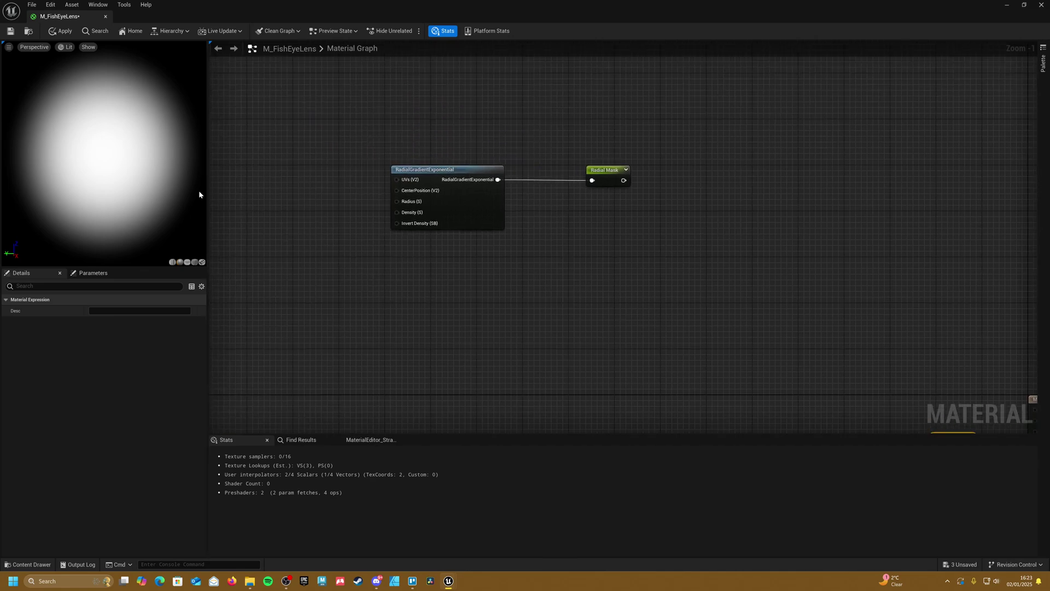
Step: Enlarge the preview panel and add a ScreenAlignedUVs node left of the gradient
drag(208, 224, 331, 226)
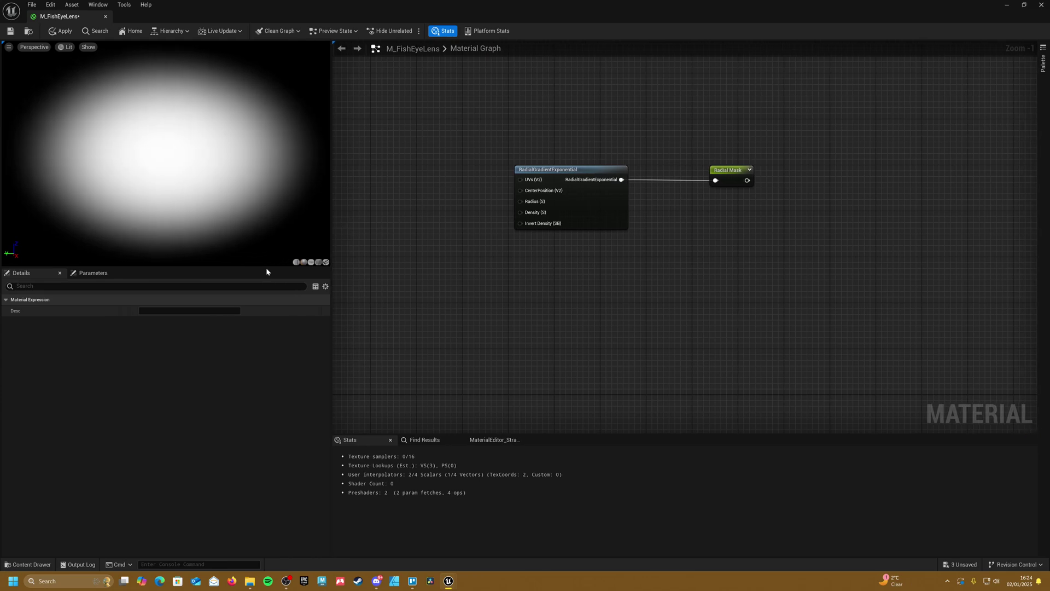
drag(264, 268, 265, 298)
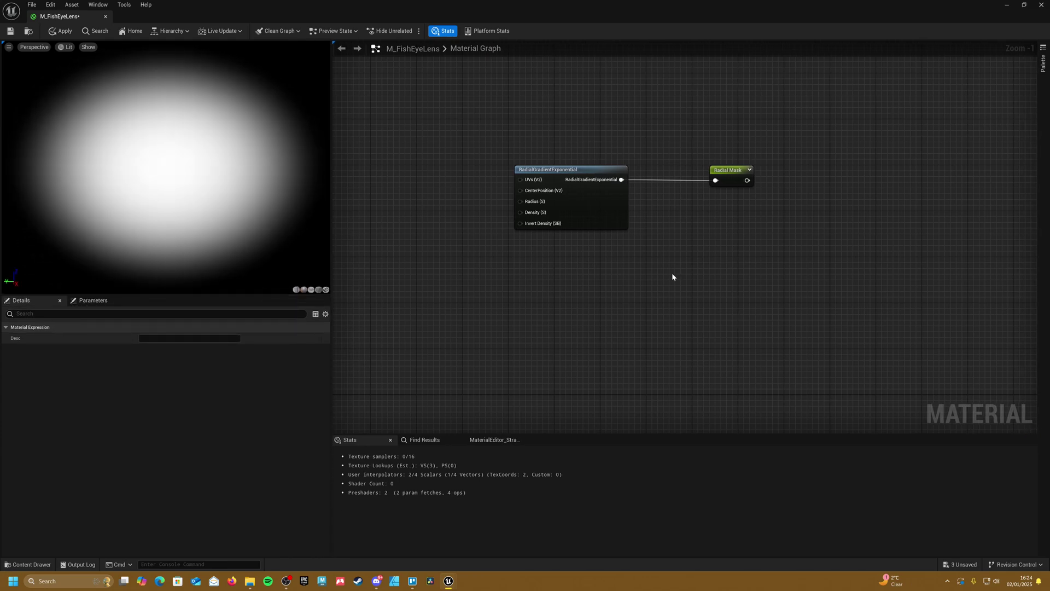
right_drag(457, 178, 651, 212)
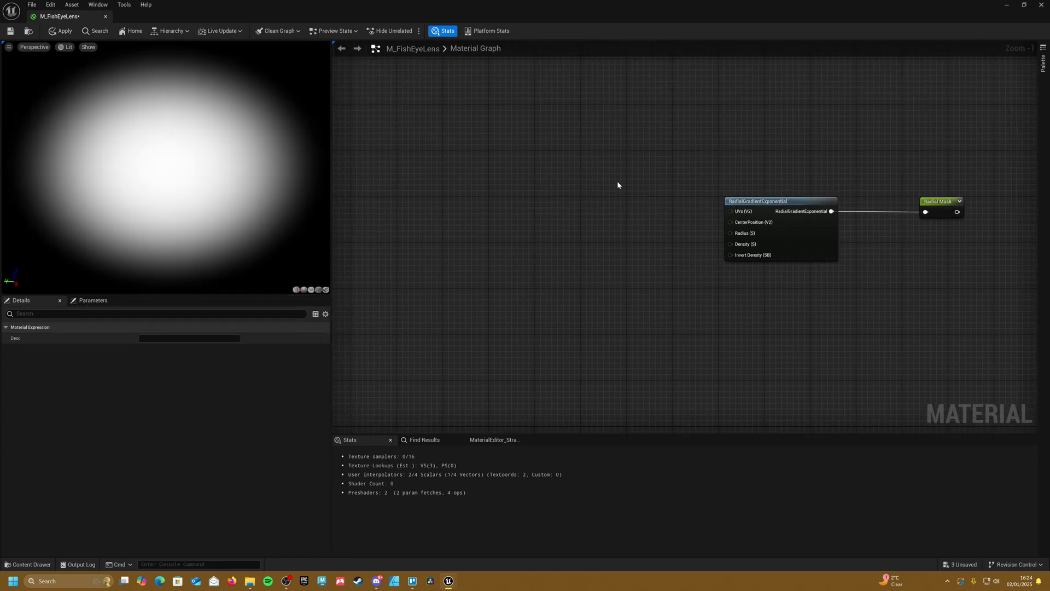
right_drag(466, 200, 574, 218)
right_click(574, 219)
text(screen)
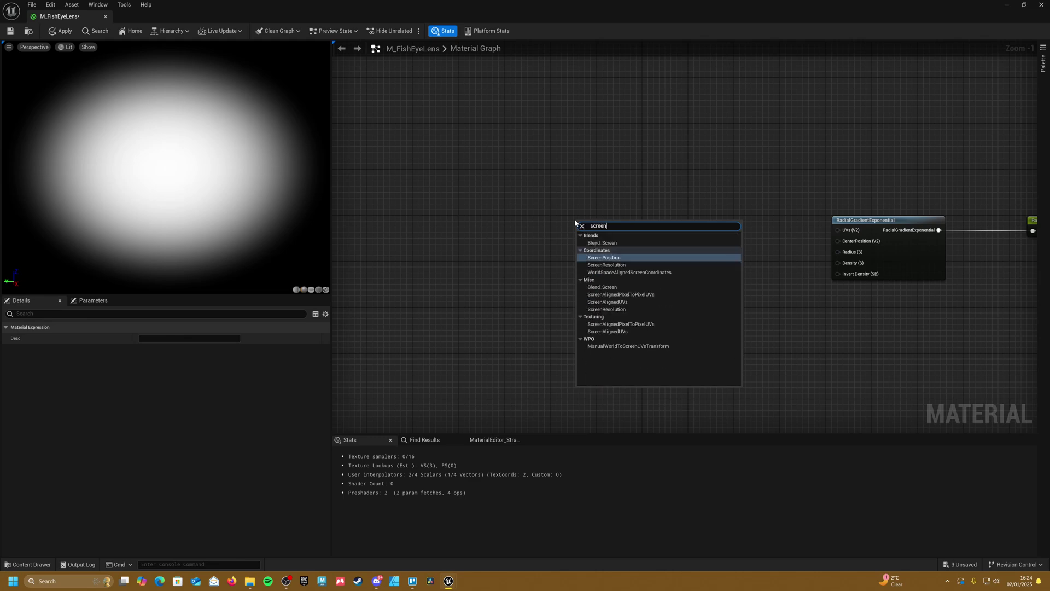
click(644, 302)
drag(616, 257, 554, 240)
Step: Connect the X 100%, Y Scale to Ratio output to the gradient's UVs
right_drag(689, 251, 493, 264)
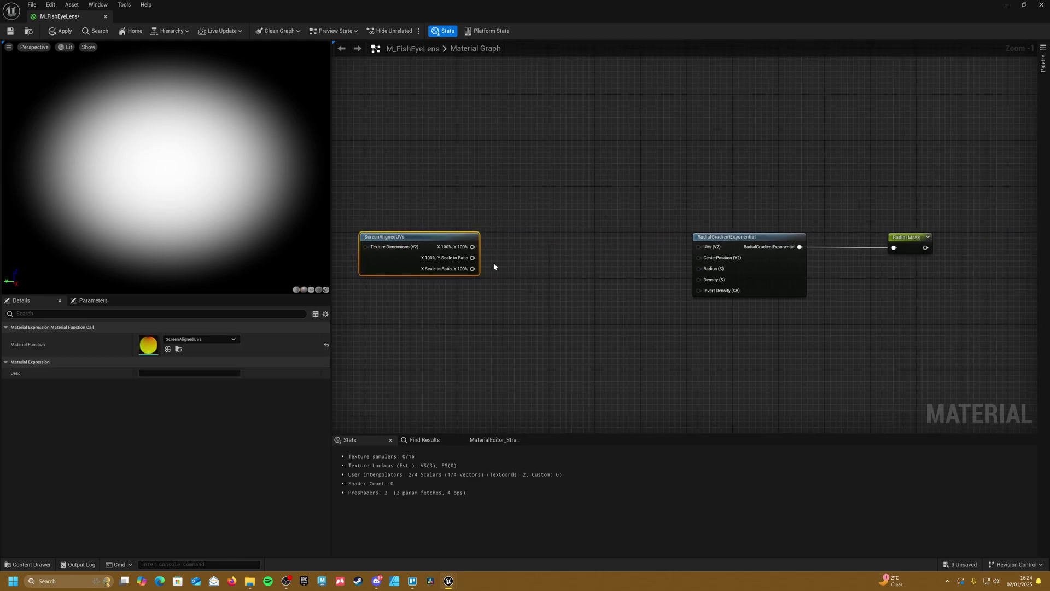
drag(473, 258, 699, 247)
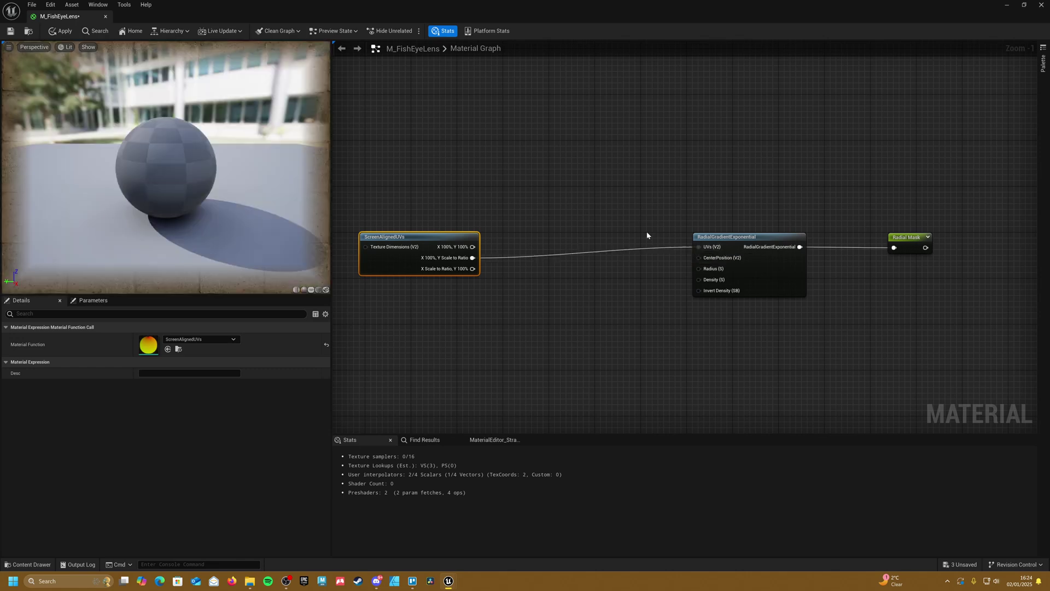
drag(420, 236, 419, 231)
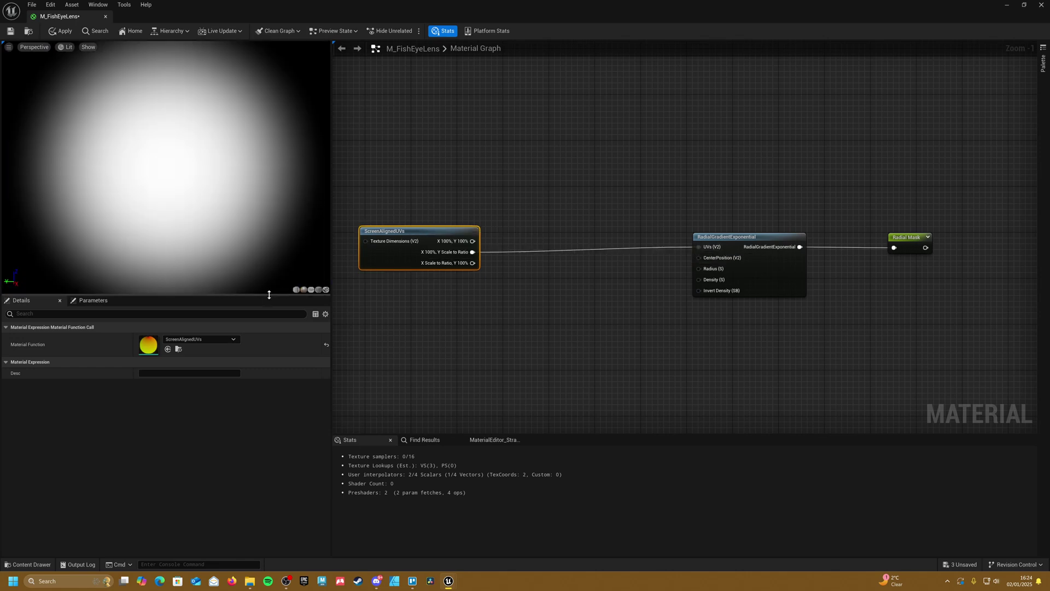
mouse_move(269, 296)
mouse_down()
mouse_move(269, 345)
mouse_move(269, 260)
mouse_move(269, 315)
mouse_move(273, 298)
mouse_up()
click(401, 317)
drag(421, 266, 409, 261)
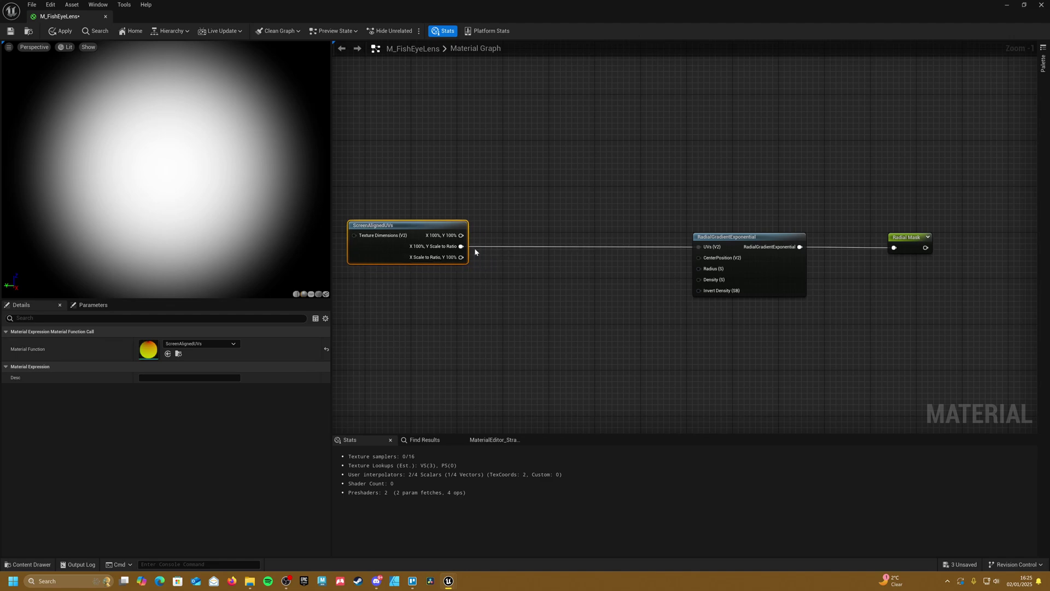
Step: Add a StaticSwitchParameter named 'Uniform UV?'
right_click(517, 237)
text(swi)
scroll(580, 317, down, 1)
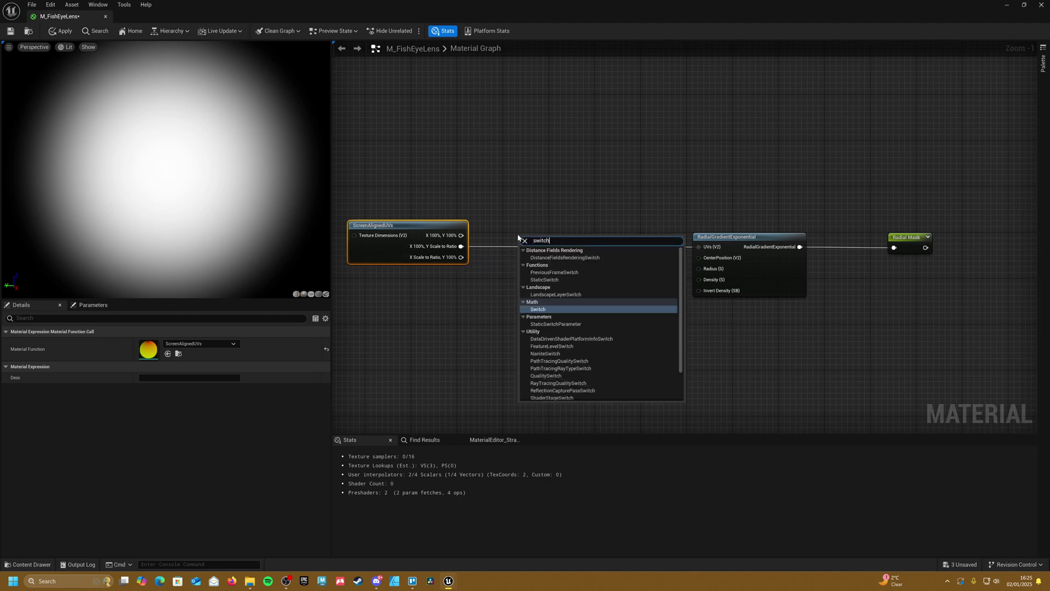
click(585, 324)
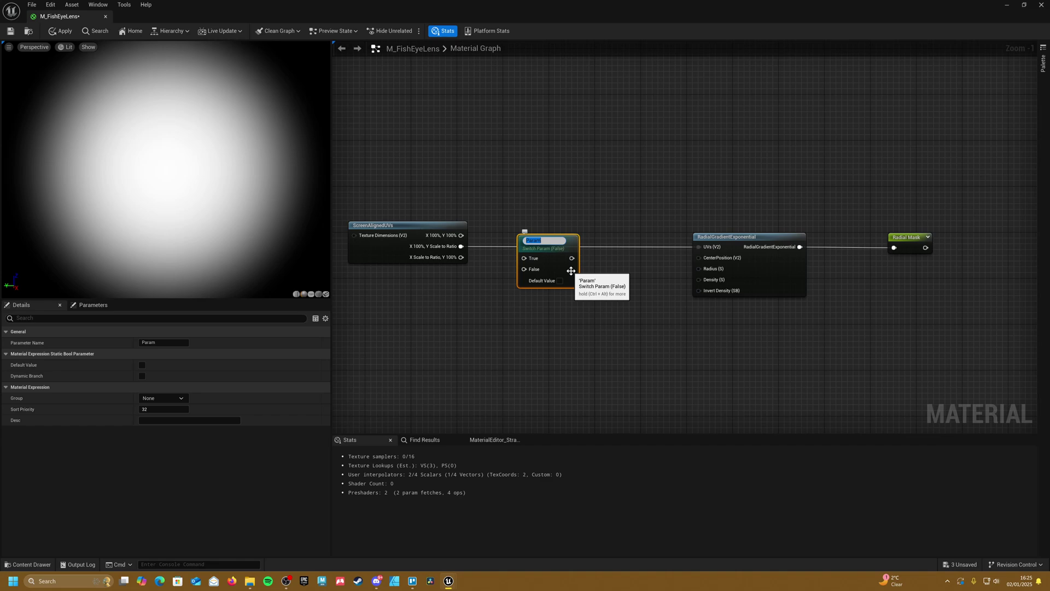
key(Return)
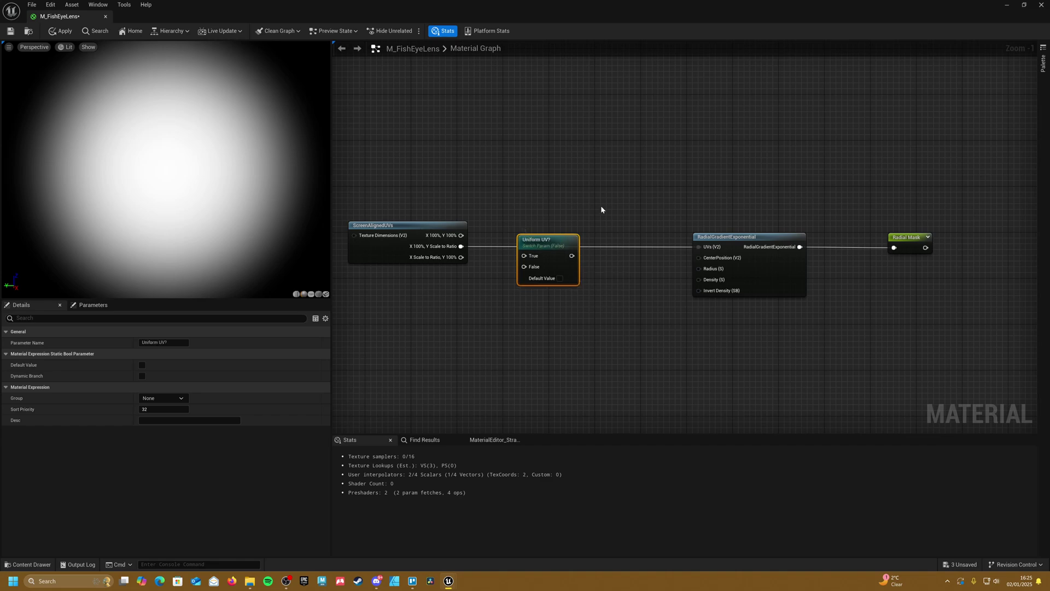
Step: Wire the X 100%, Y 100% output into False and the switch output into the gradient UVs
click(600, 207)
drag(461, 246, 434, 238)
click(569, 233)
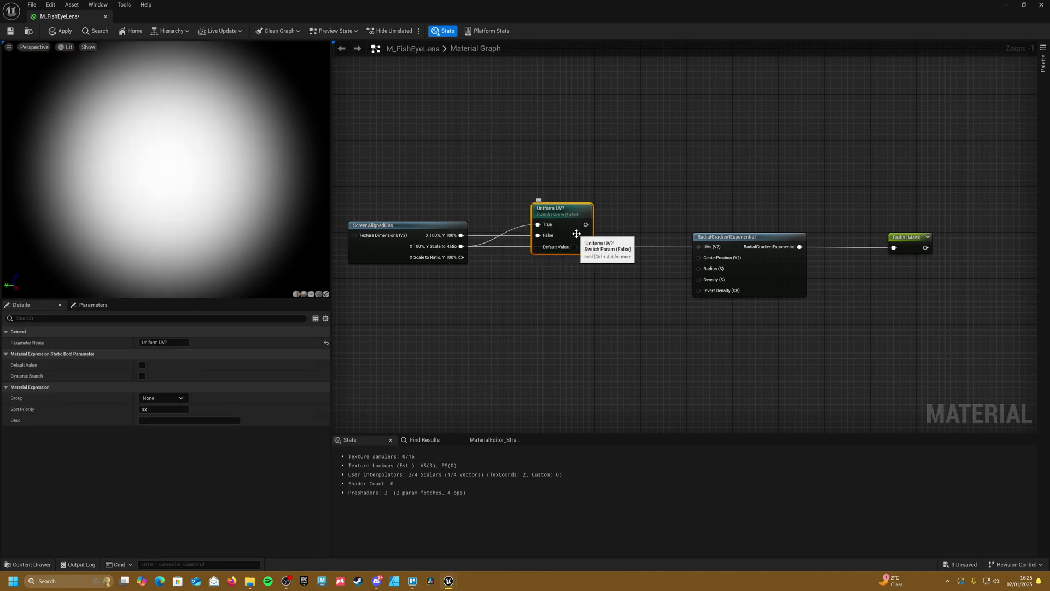
drag(585, 225, 698, 246)
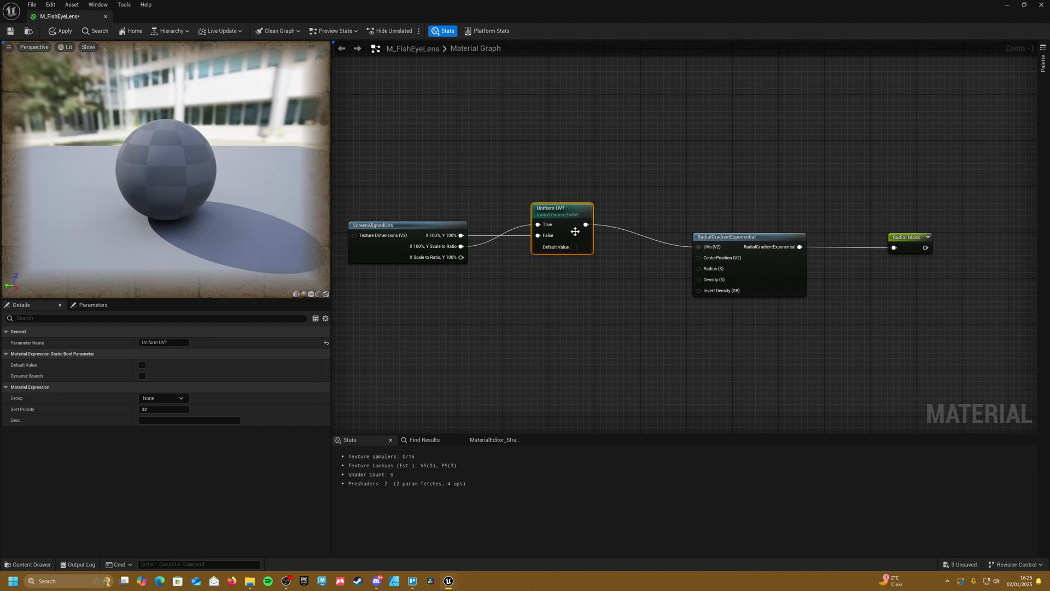
drag(574, 227, 575, 232)
Step: Set the Uniform UV? default to True and shift the UV nodes right
click(573, 253)
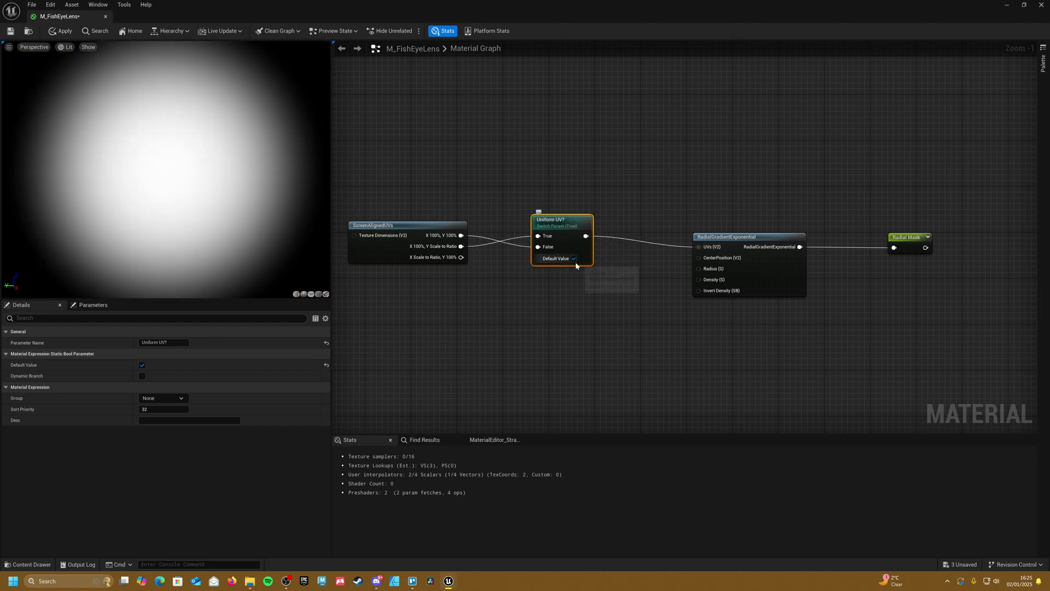
click(574, 258)
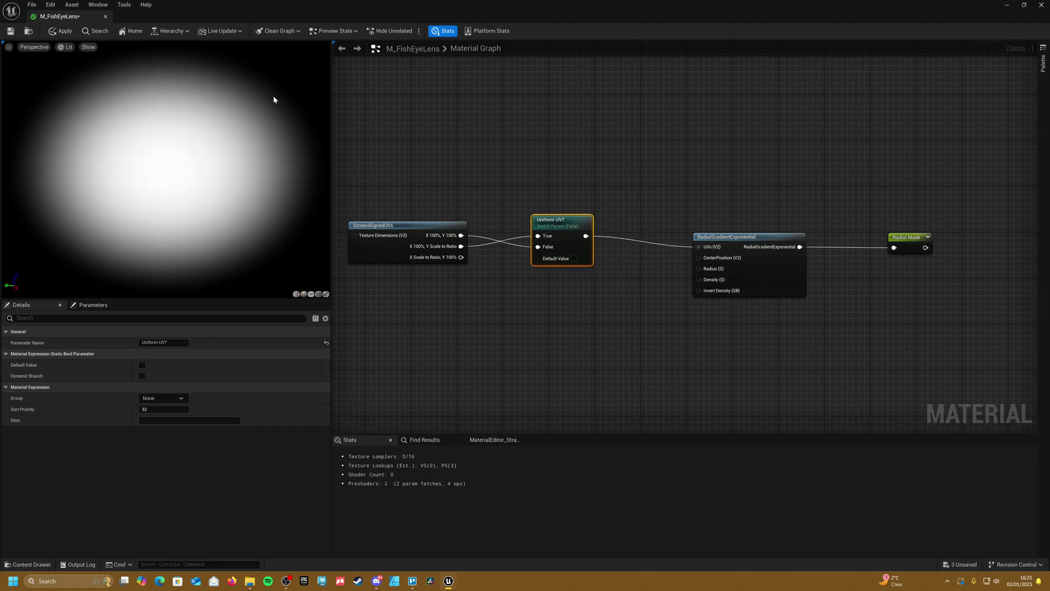
drag(331, 129, 362, 273)
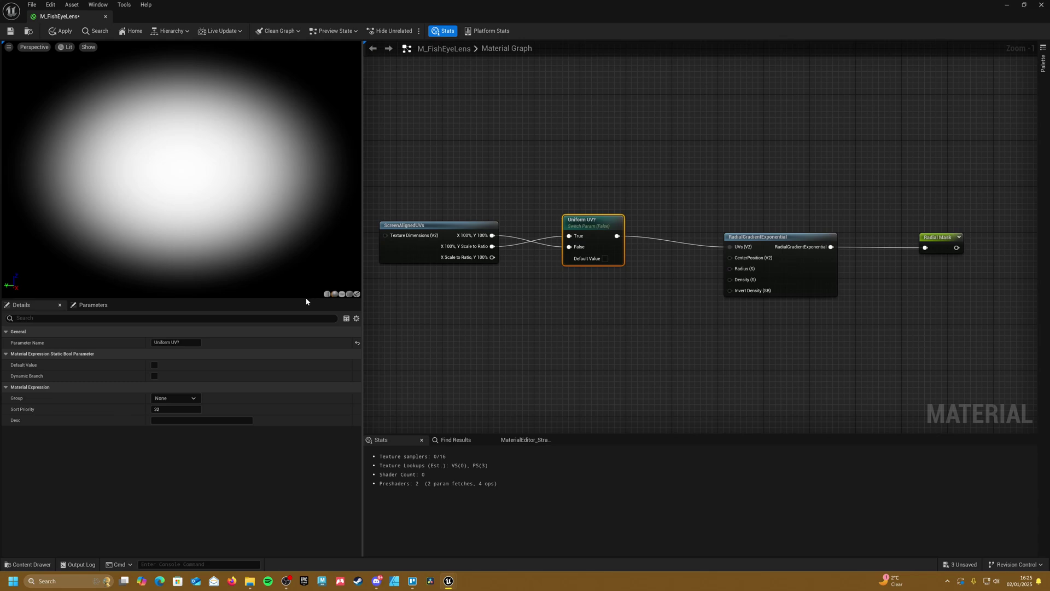
mouse_move(306, 301)
mouse_down()
mouse_move(306, 326)
mouse_move(306, 291)
mouse_up()
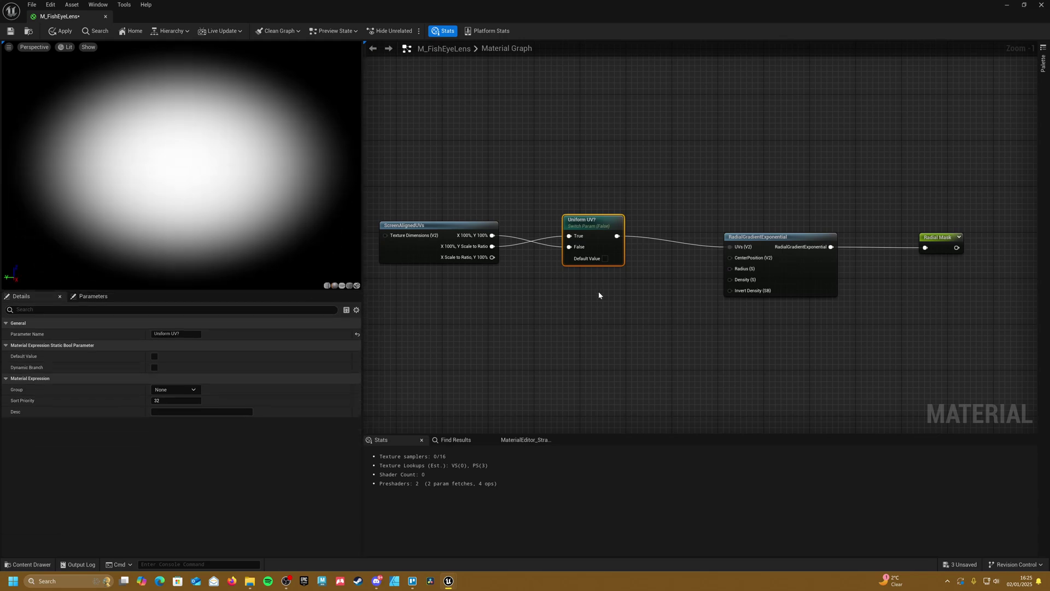
click(605, 258)
ctrl+click(437, 225)
drag(596, 221, 648, 233)
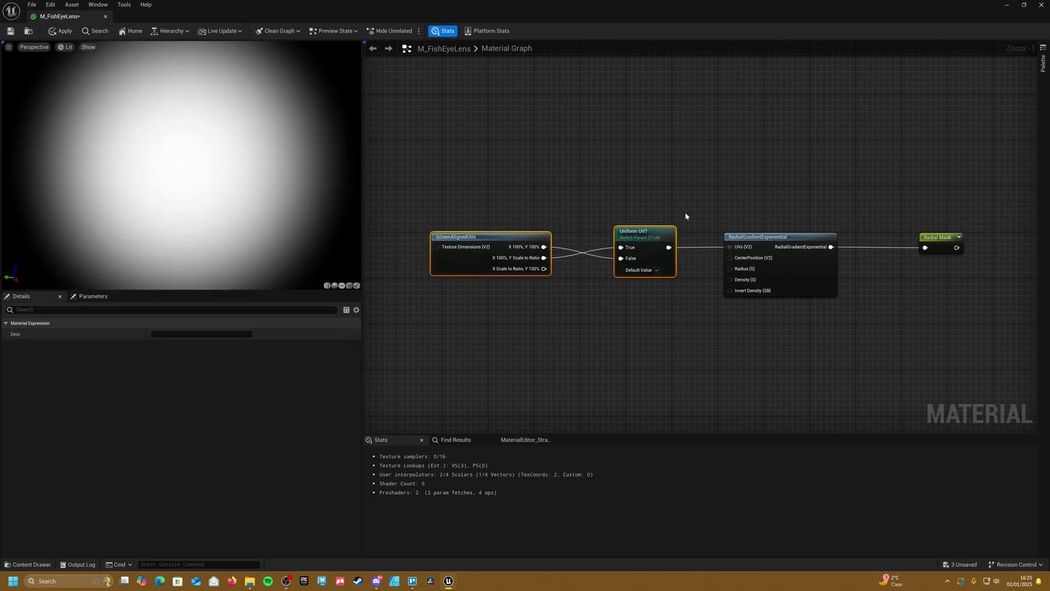
click(743, 208)
Step: Promote the gradient's Radius input to a 'Radius' parameter with value 0.5
right_drag(823, 201, 666, 180)
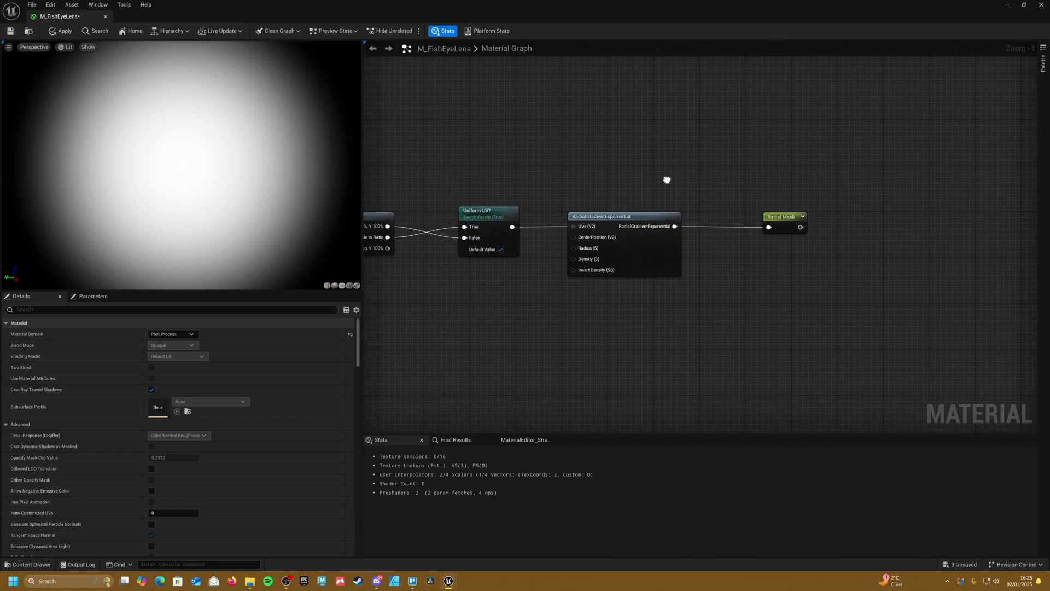
right_click(587, 266)
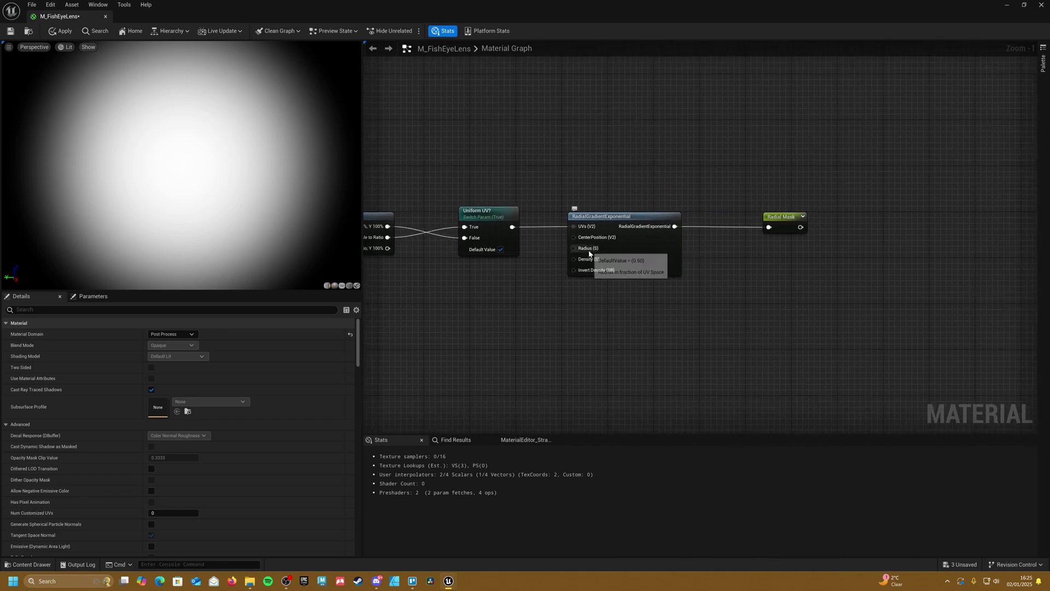
click(627, 313)
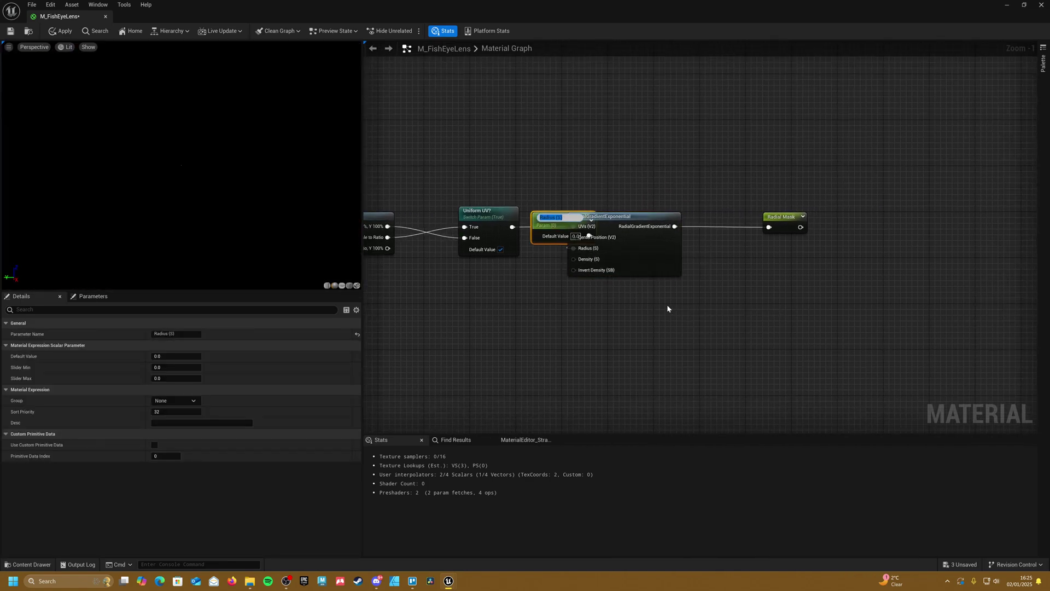
text(Radius)
key(Return)
drag(559, 221, 469, 301)
text(0.5)
key(Return)
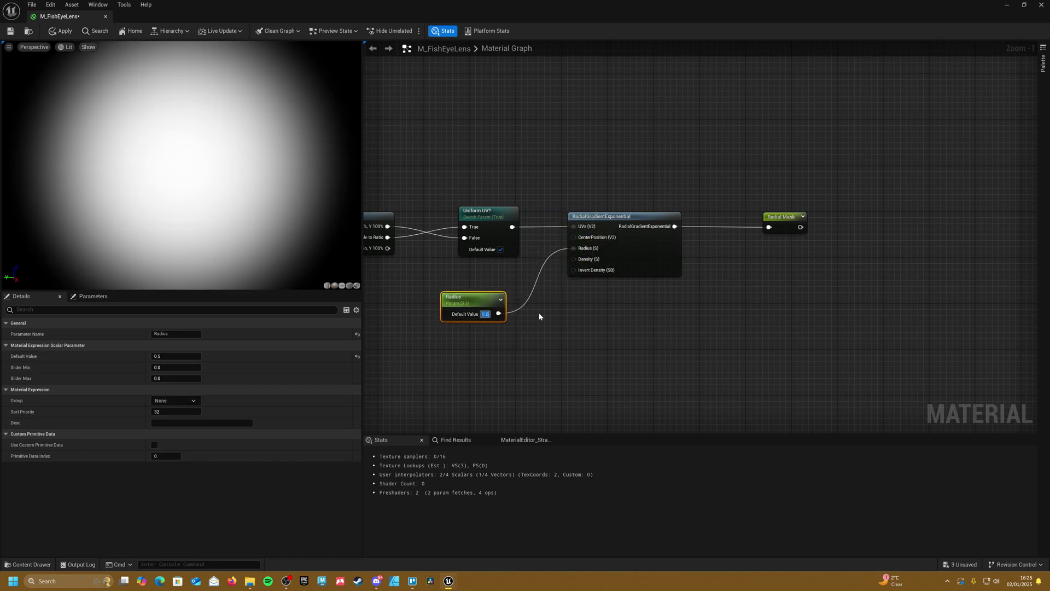
drag(481, 288, 485, 265)
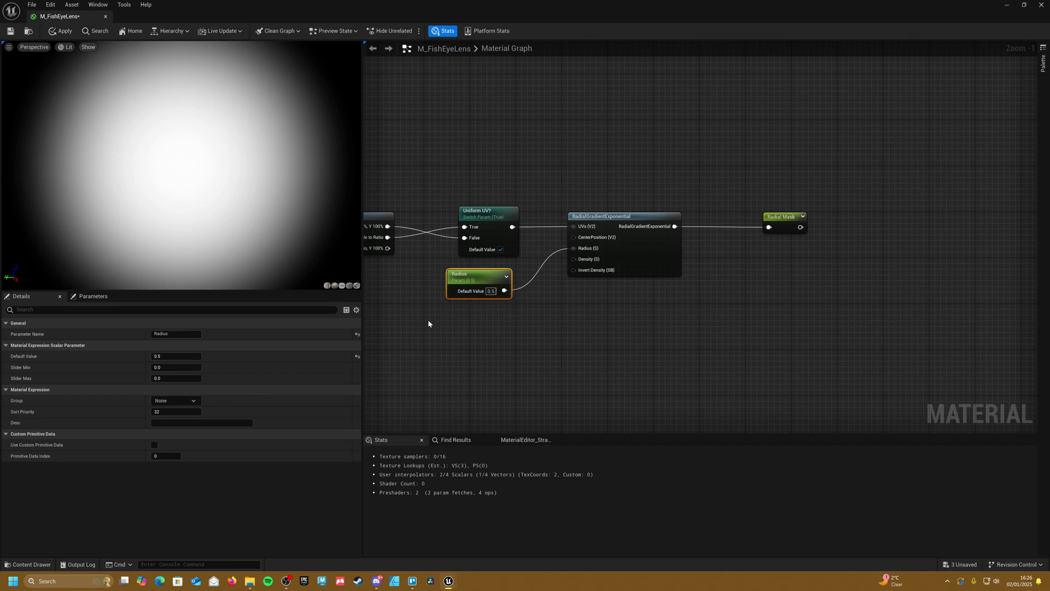
Step: Duplicate it as 'Radial mask Falloff' set to 1.5 and wire it to Density
key(ctrl+d)
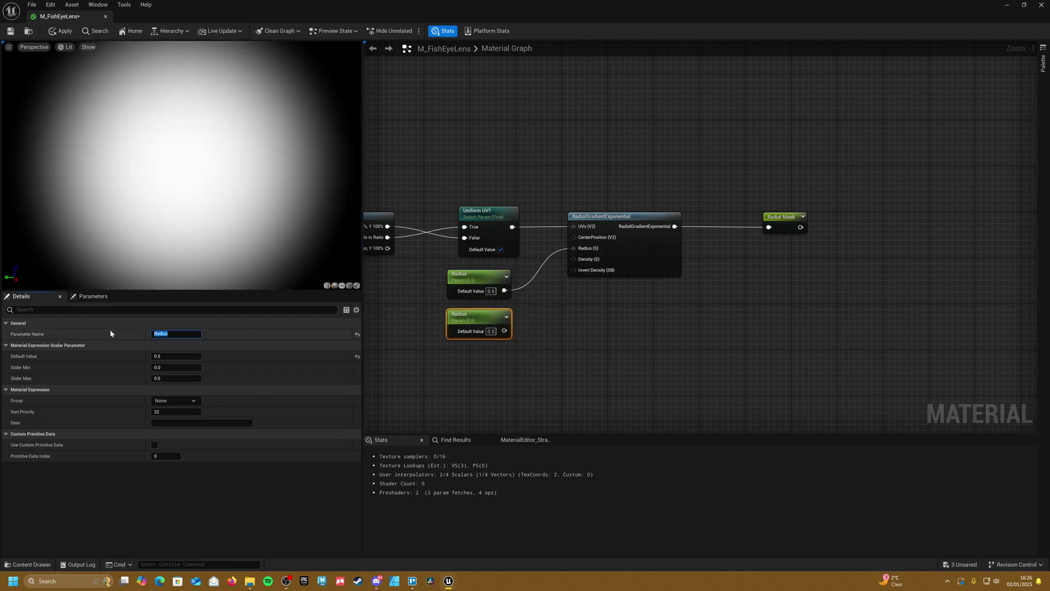
text(Radial mask Falloff)
key(Tab)
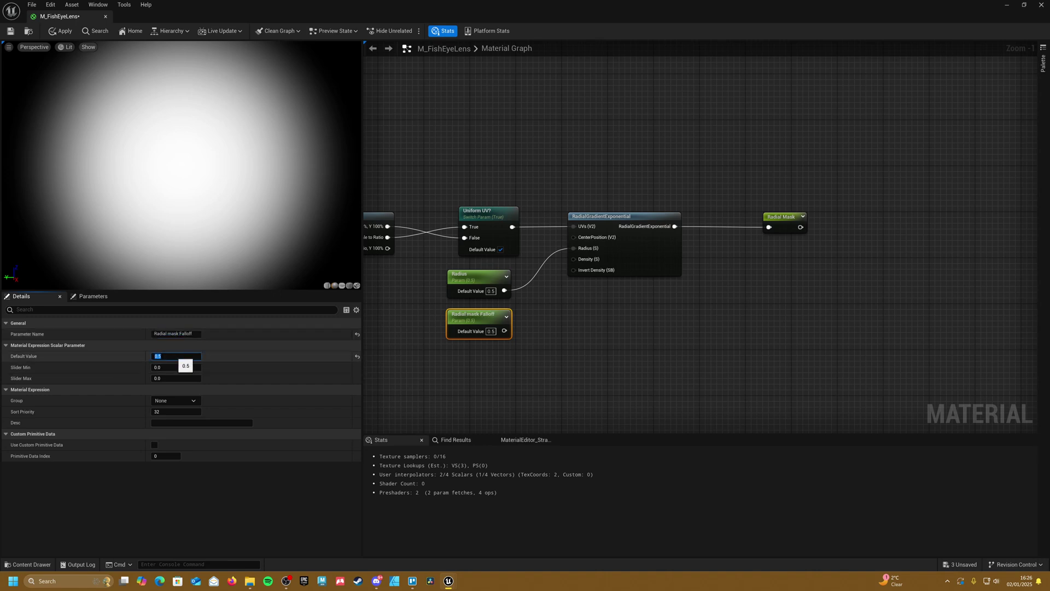
click(539, 302)
drag(580, 262, 504, 330)
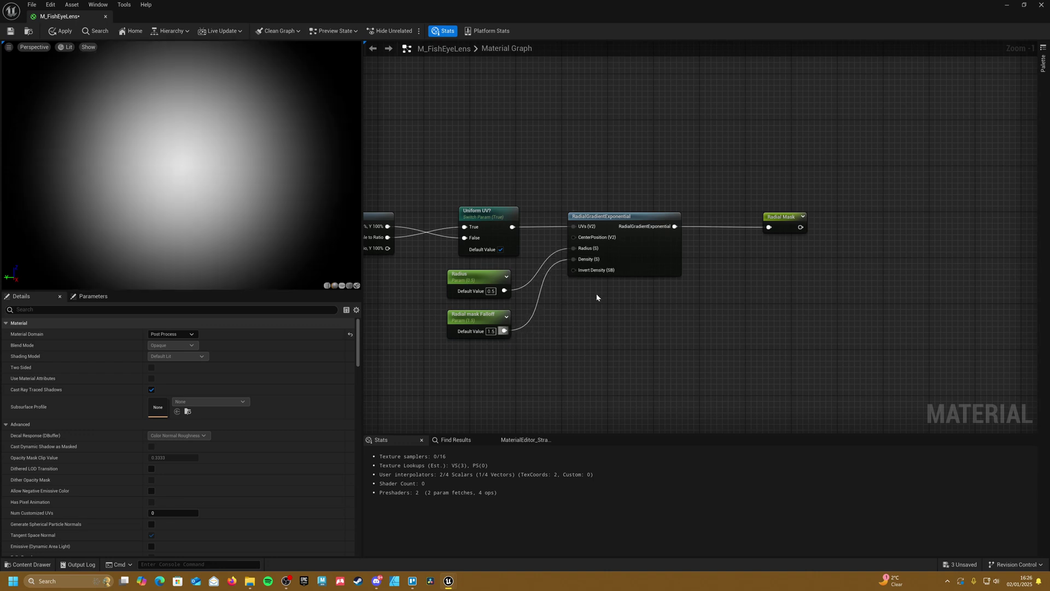
Step: Add a 1-x node and then a Saturate node after the gradient output
right_drag(845, 249, 578, 267)
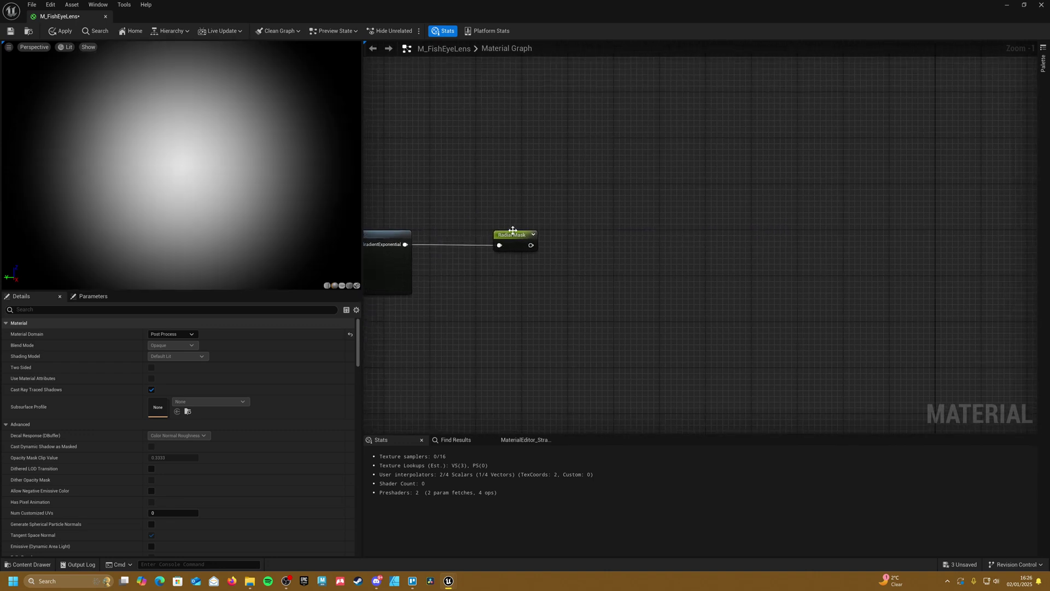
drag(512, 230, 673, 230)
right_drag(390, 202, 468, 179)
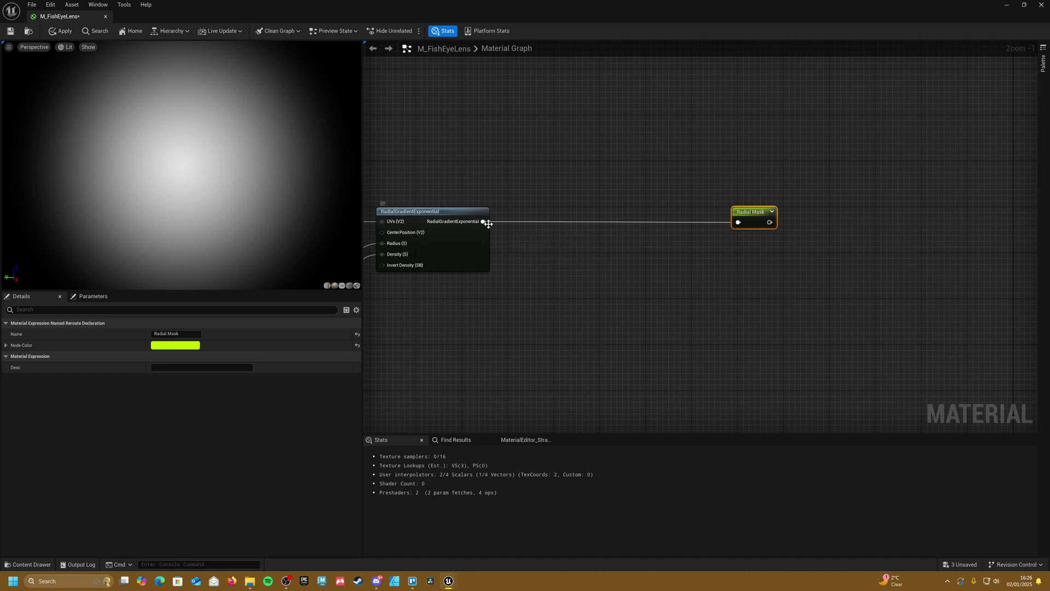
drag(483, 221, 737, 222)
text(1-x)
key(Return)
text(sa)
click(639, 342)
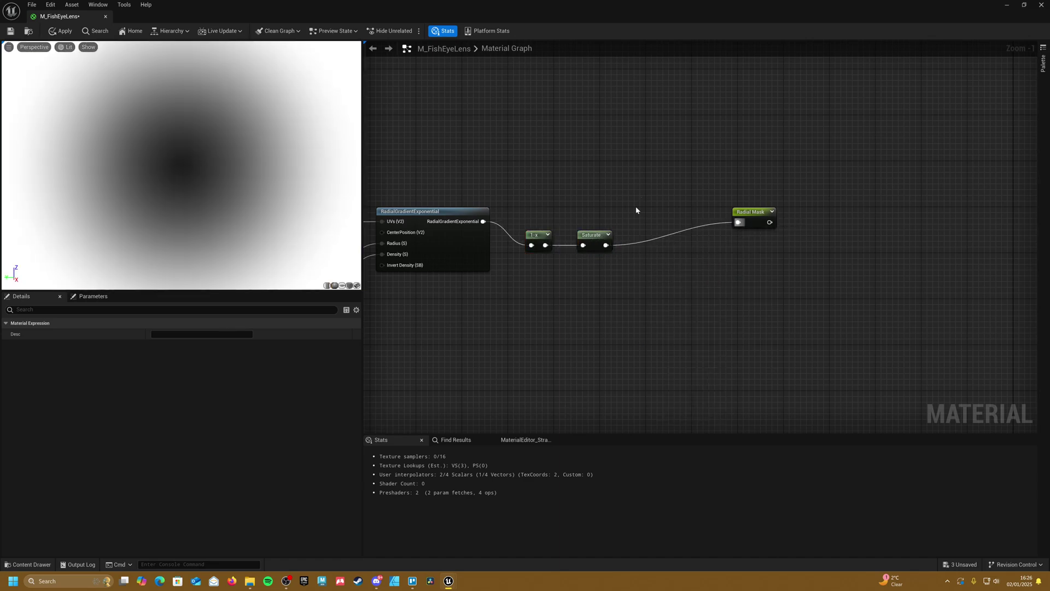
Step: Line up 1-x, Saturate and the Radial Mask reroute, then apply the material
drag(596, 237, 596, 215)
drag(744, 218, 668, 218)
click(670, 189)
click(61, 31)
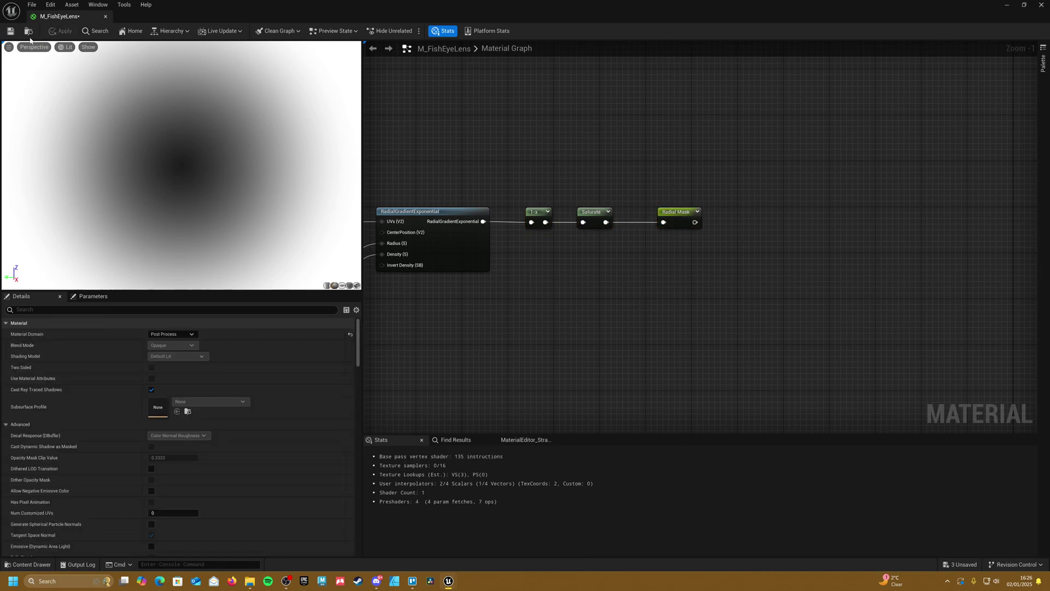